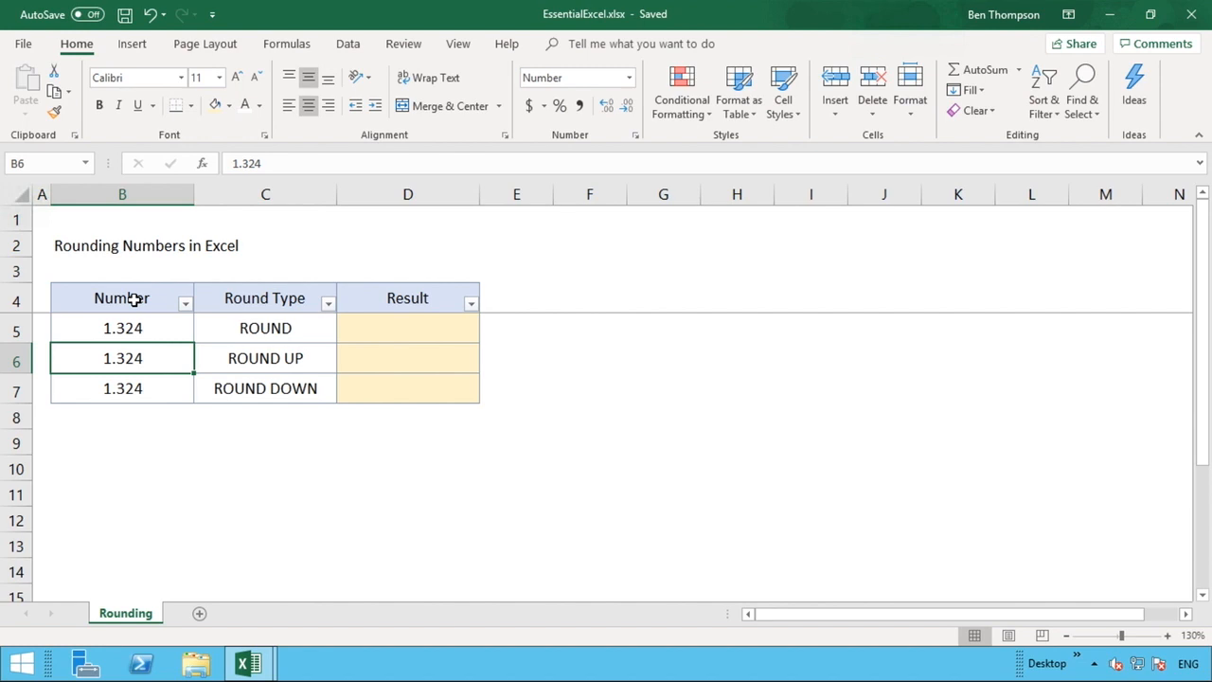
- Enter the formula =ROUND(B5,2) in cell D5 to round the first number to two decimal places
click(389, 331)
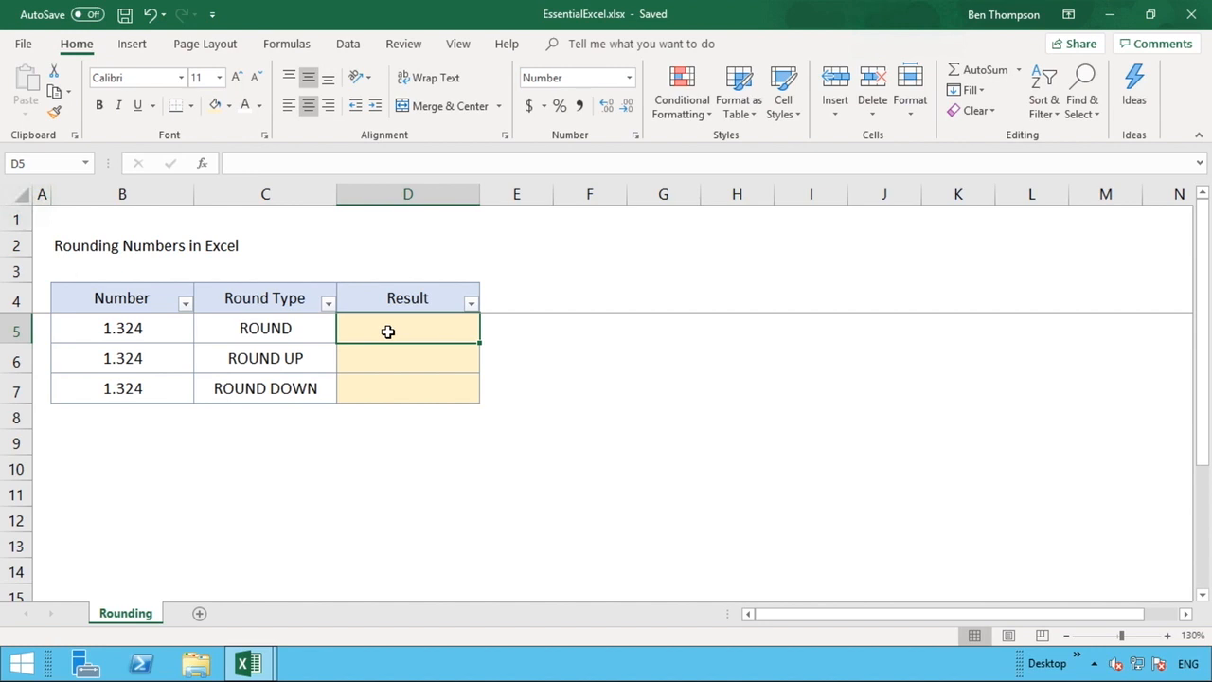
text(=ROUND)
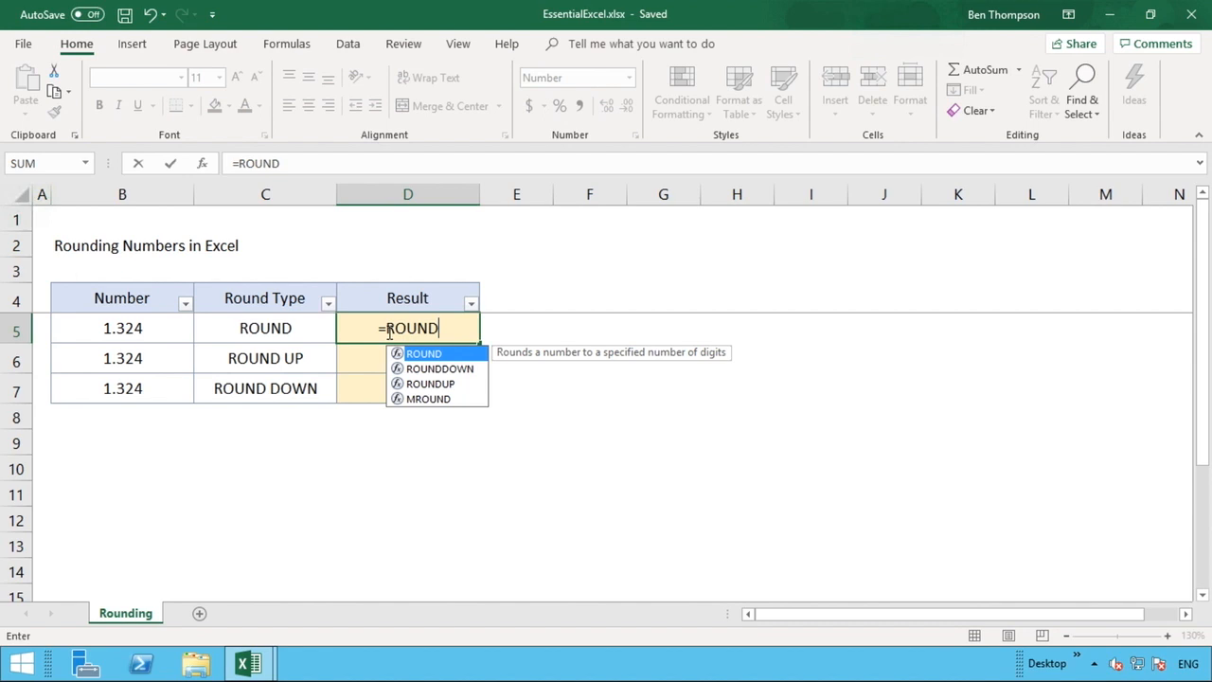
text(()
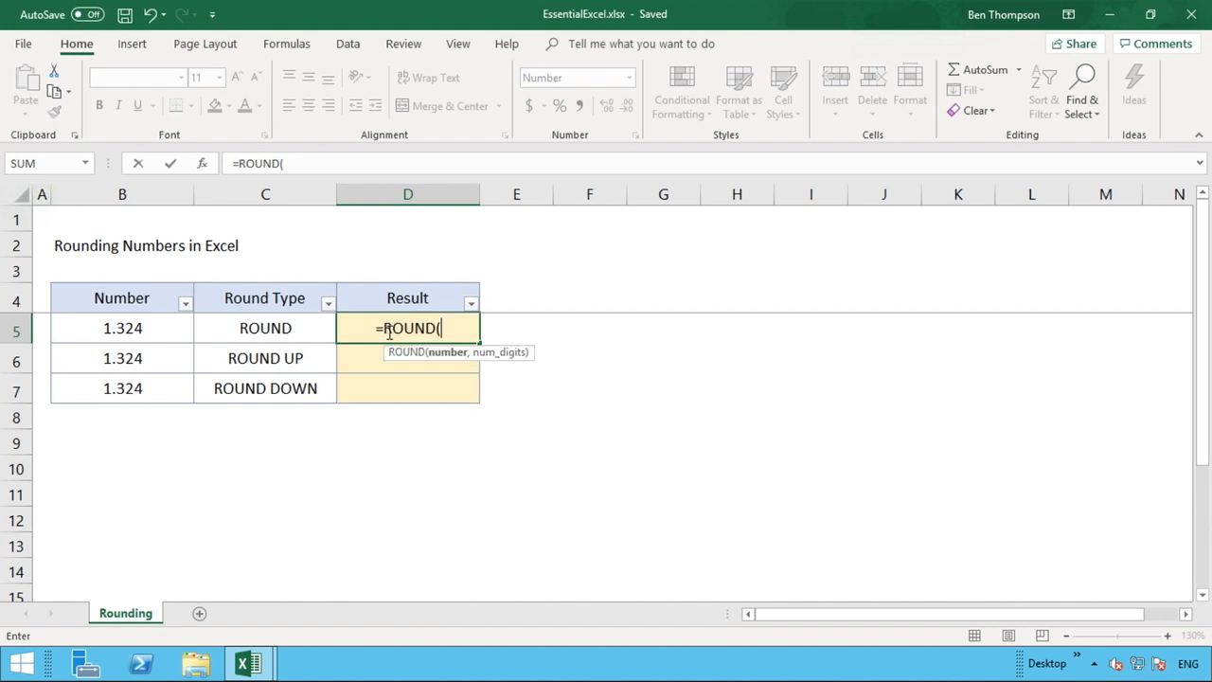
click(129, 327)
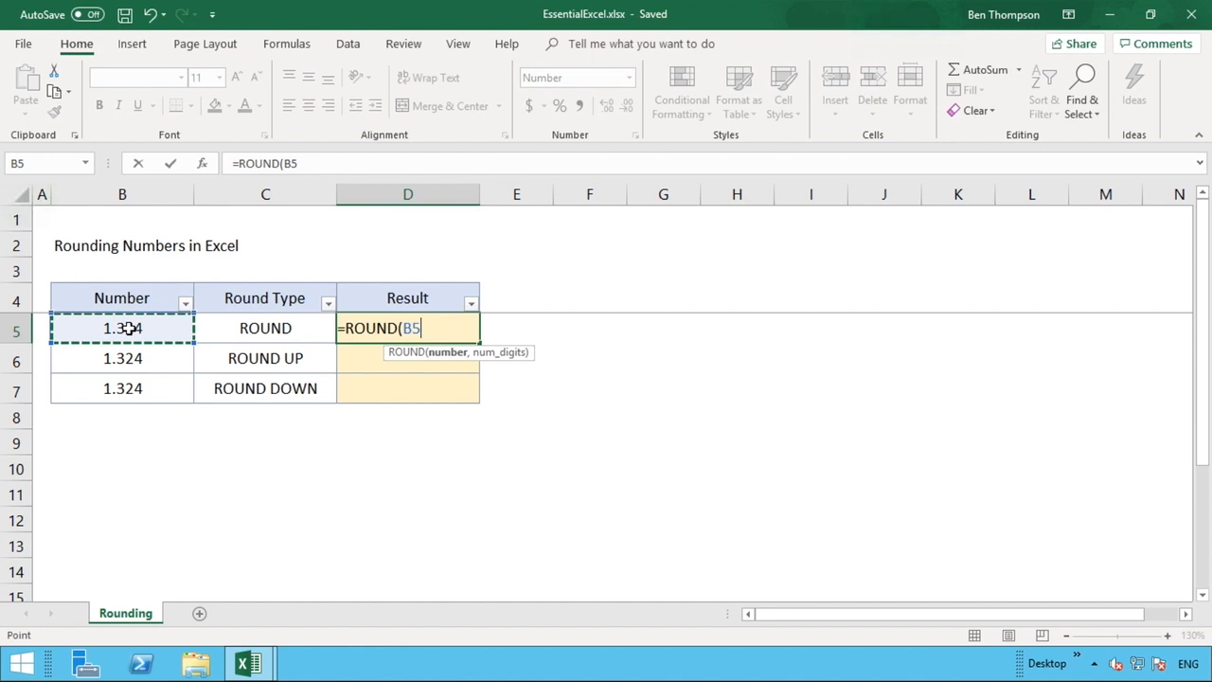
text(,)
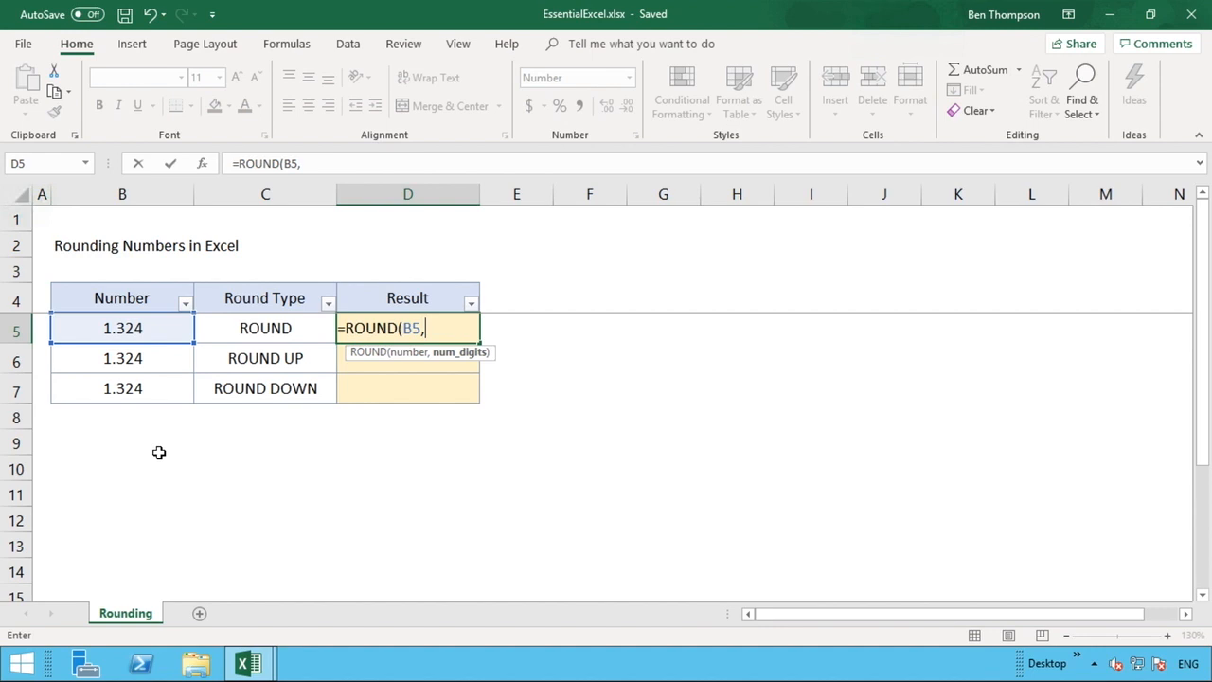
text(2))
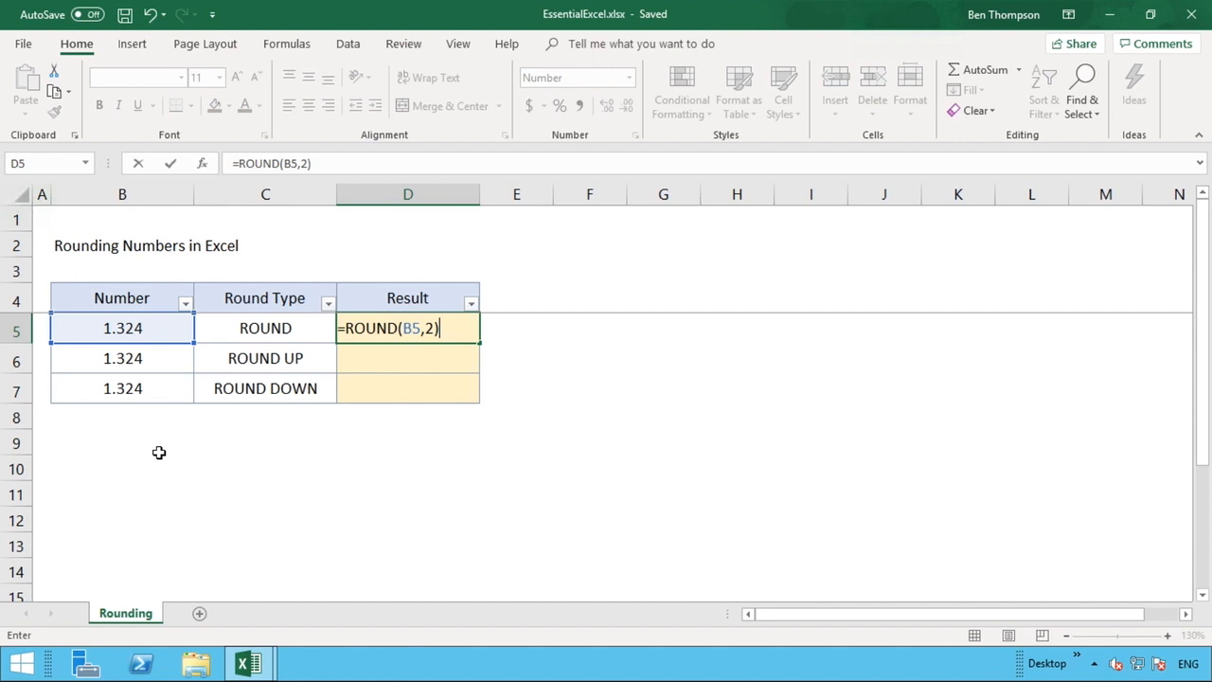
click(472, 336)
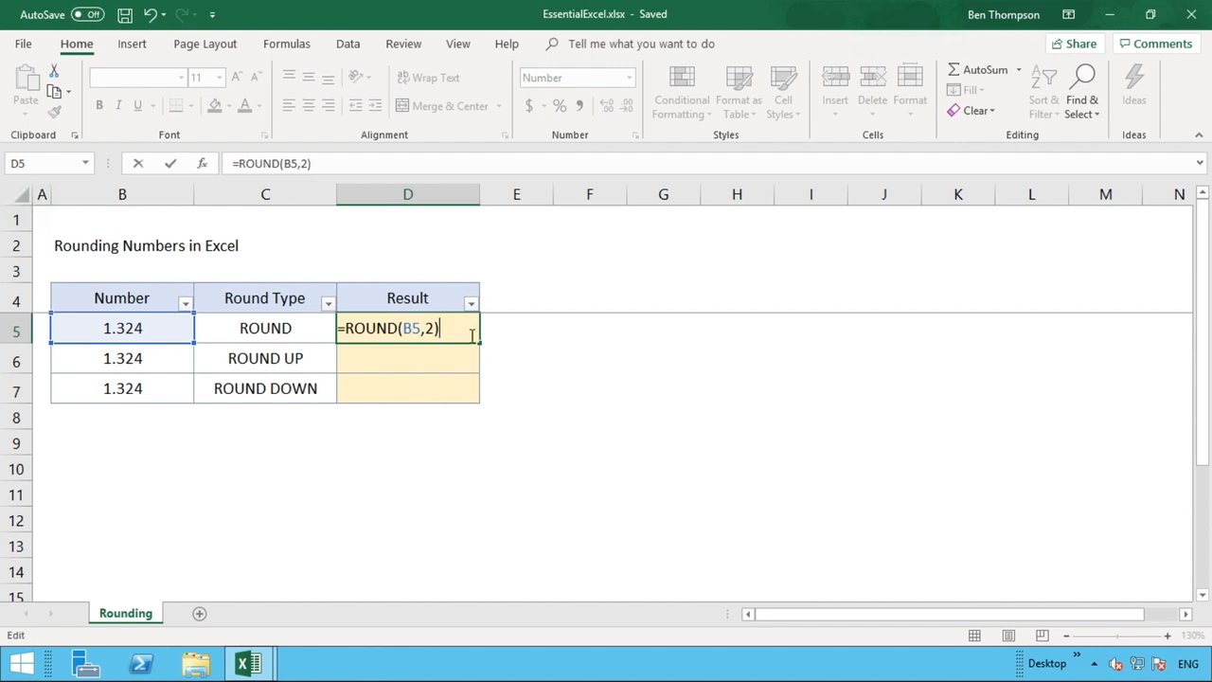
click(432, 363)
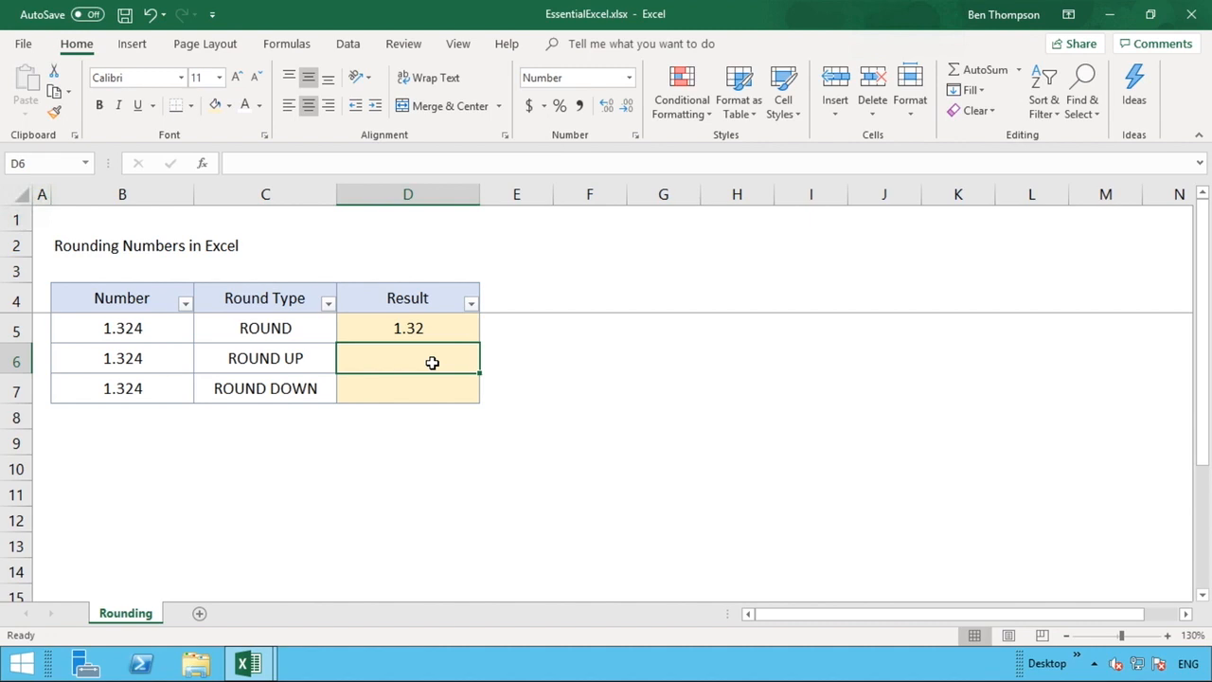
- Set the number in cell B5 to 1.325
click(163, 328)
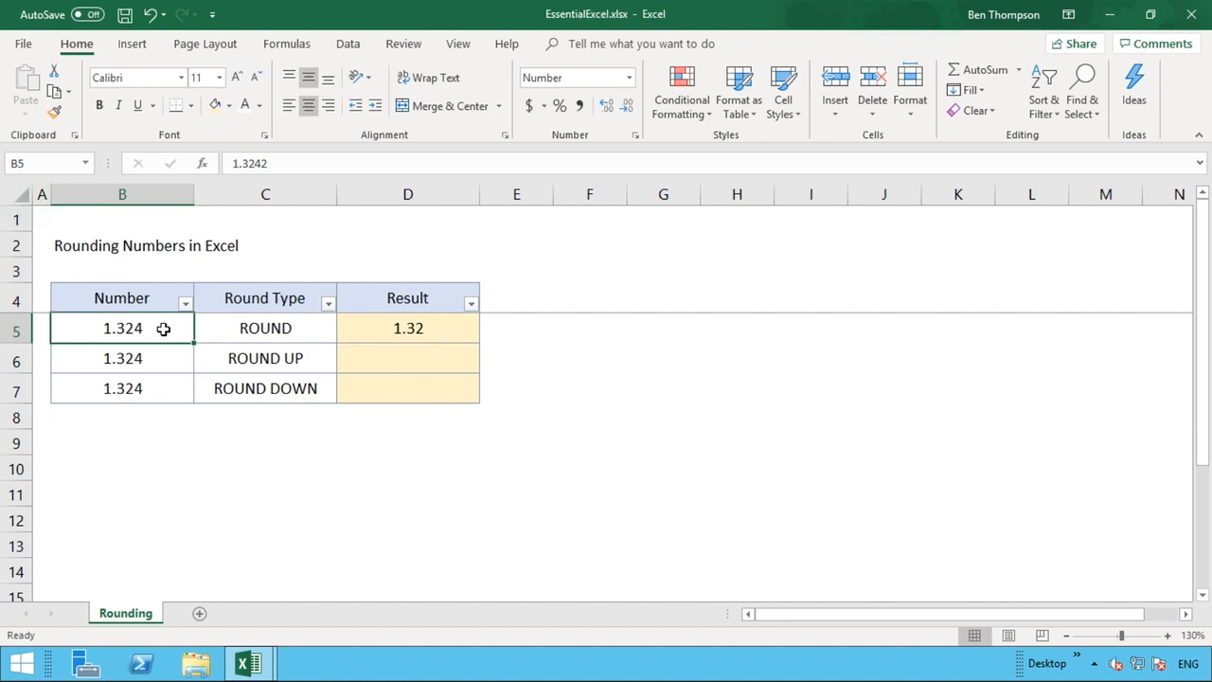
double_click(163, 328)
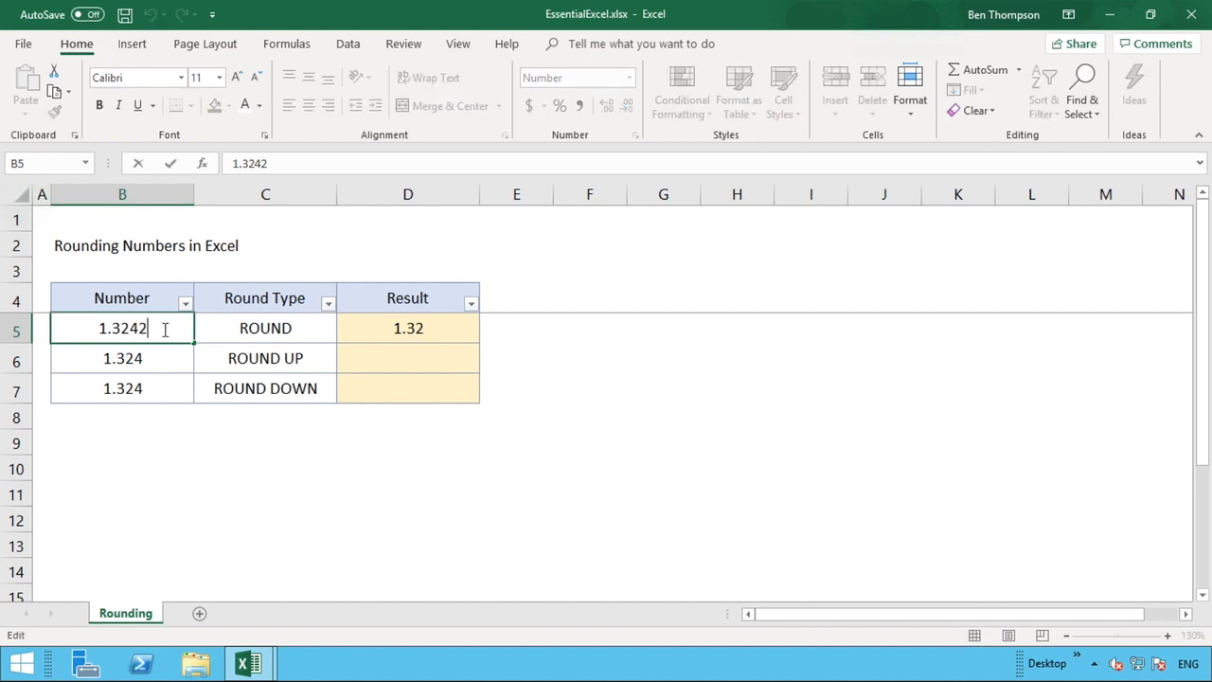
key(BackSpace)
key(BackSpace)
key(BackSpace)
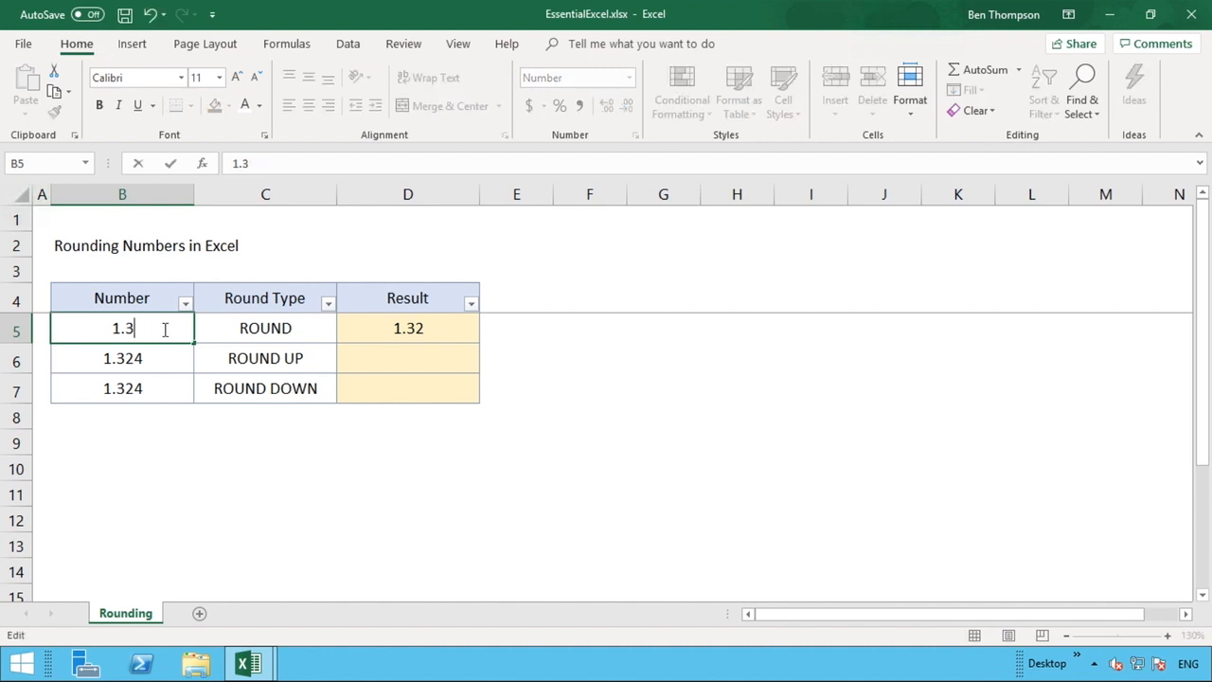
text(25)
click(161, 353)
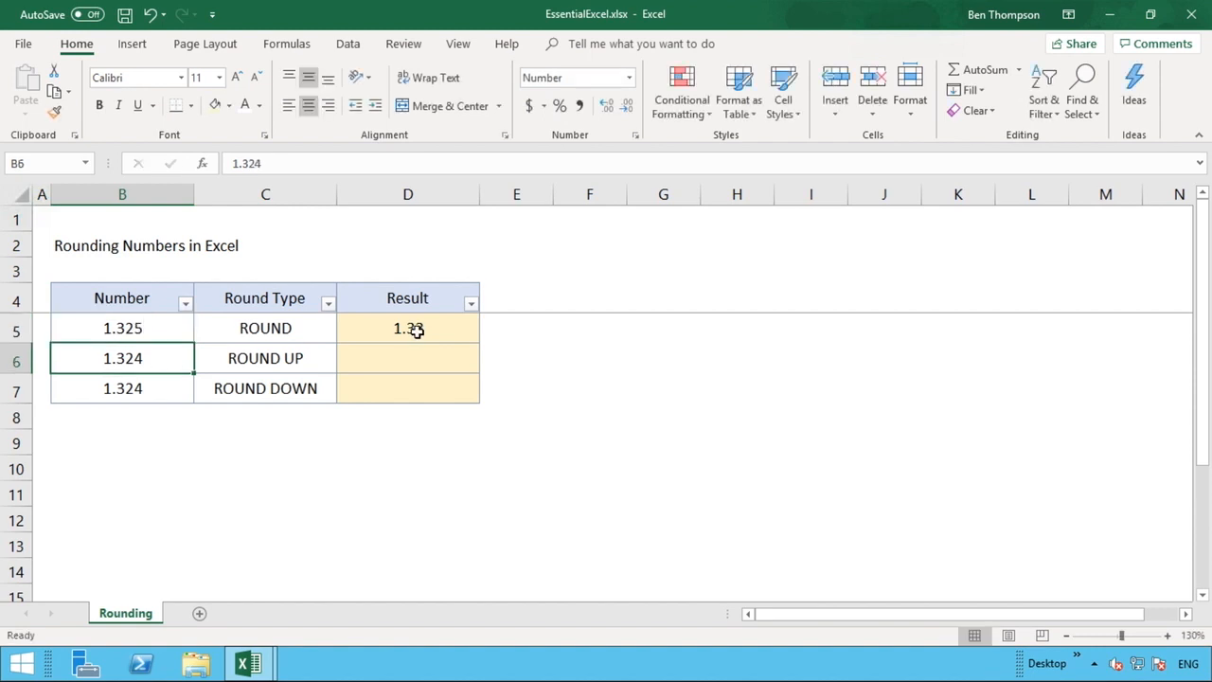
- Change the number of digits in cell D5's ROUND formula to 1
click(415, 330)
click(169, 330)
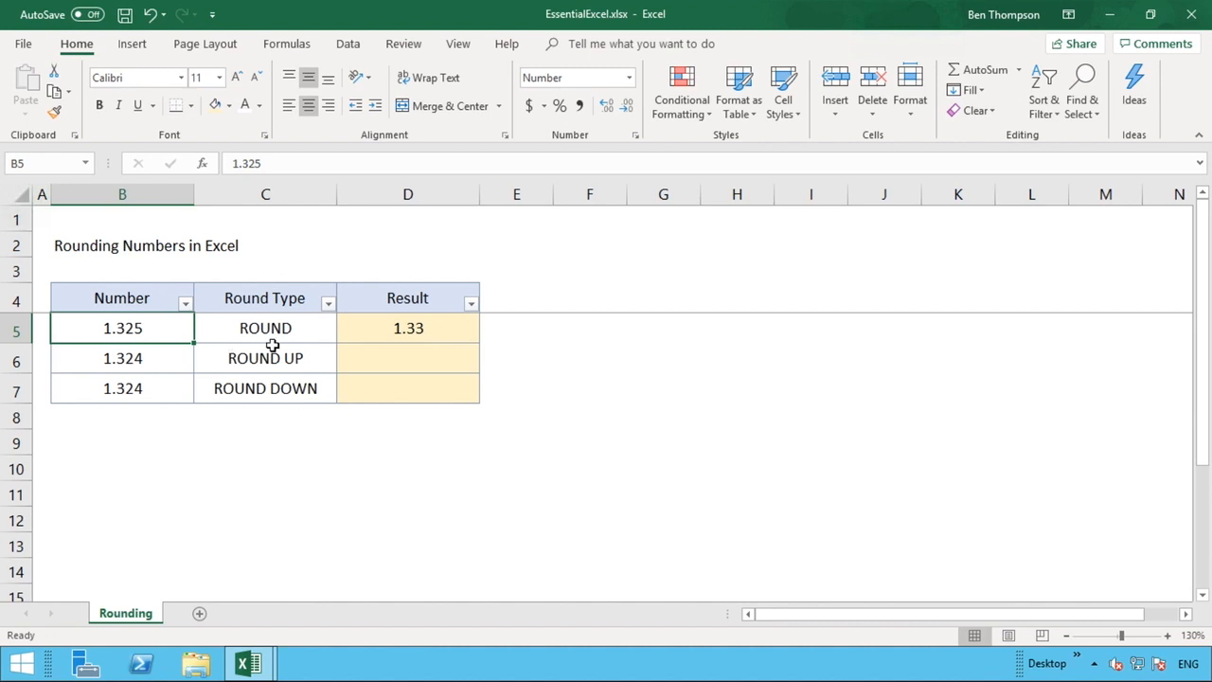
click(430, 328)
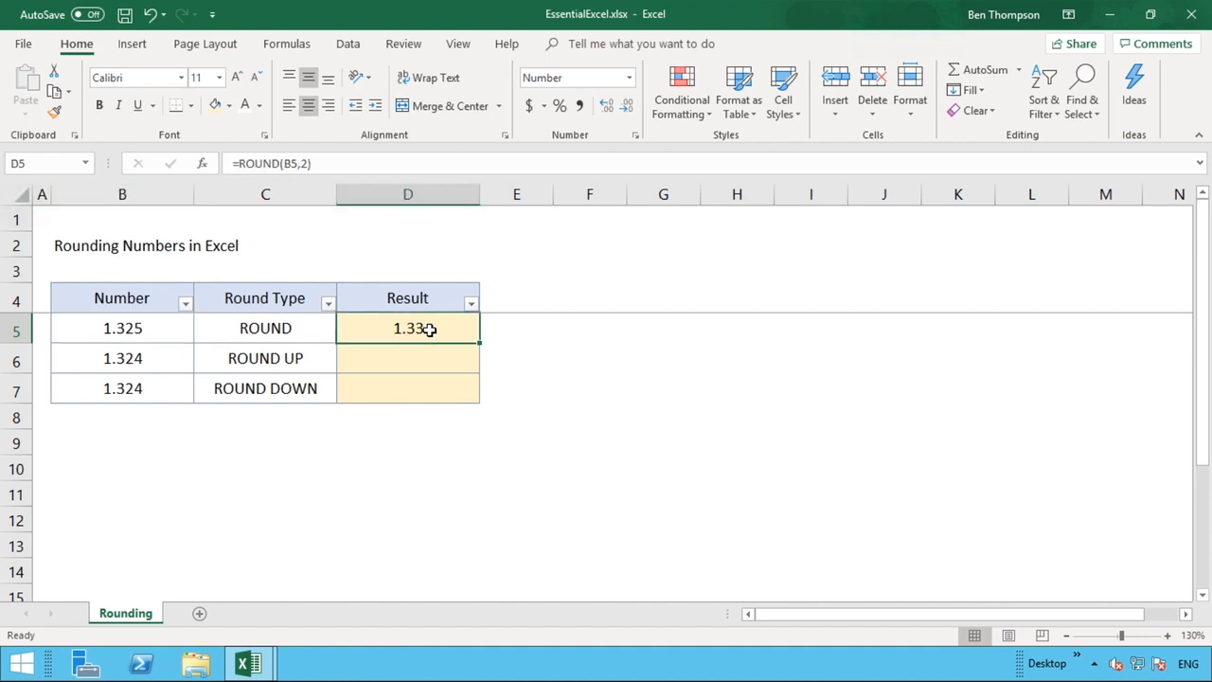
click(305, 162)
key(BackSpace)
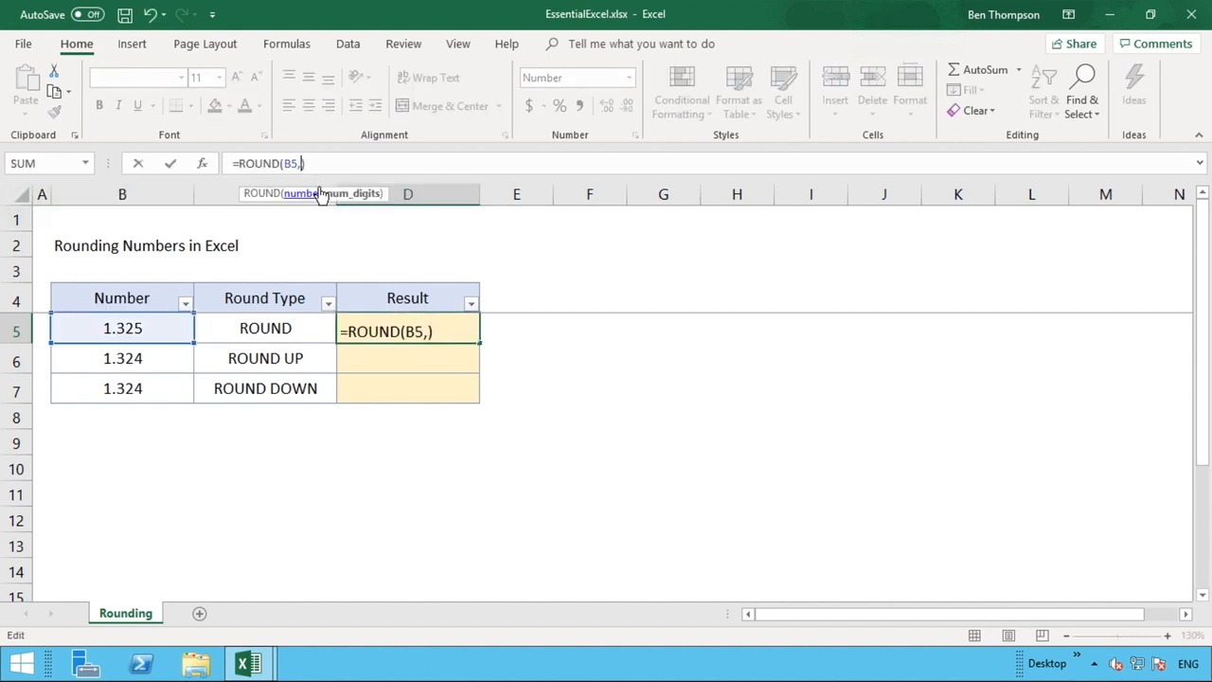
text(1)
click(414, 354)
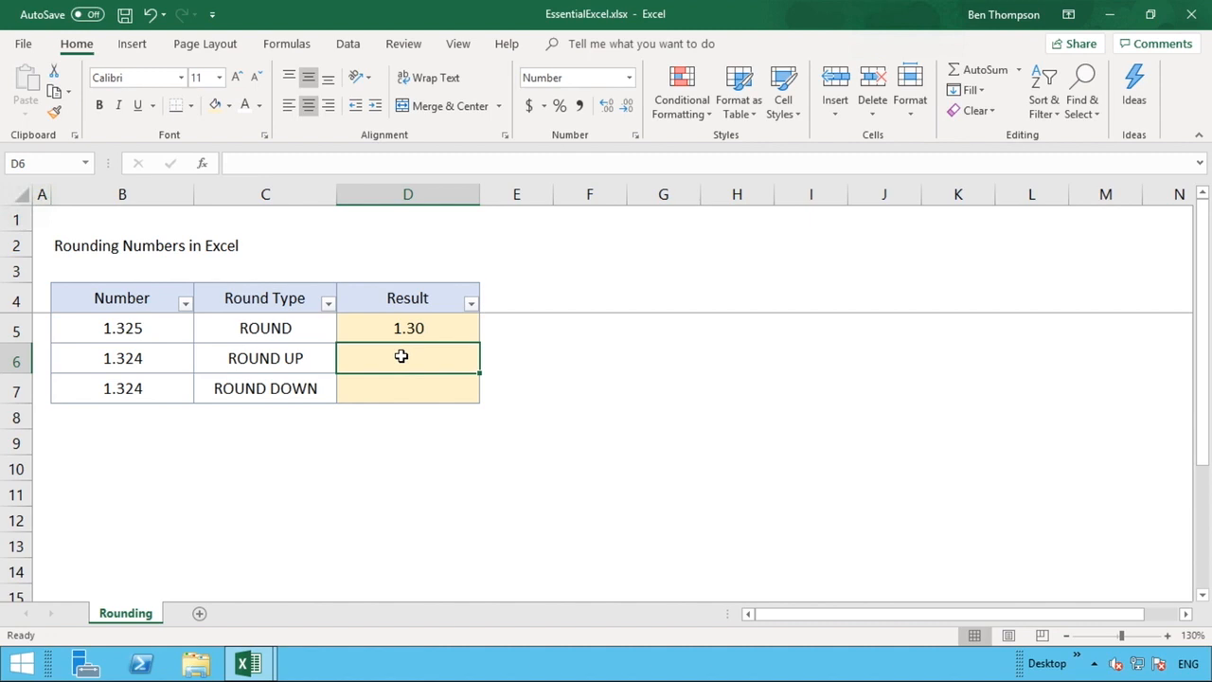
click(444, 327)
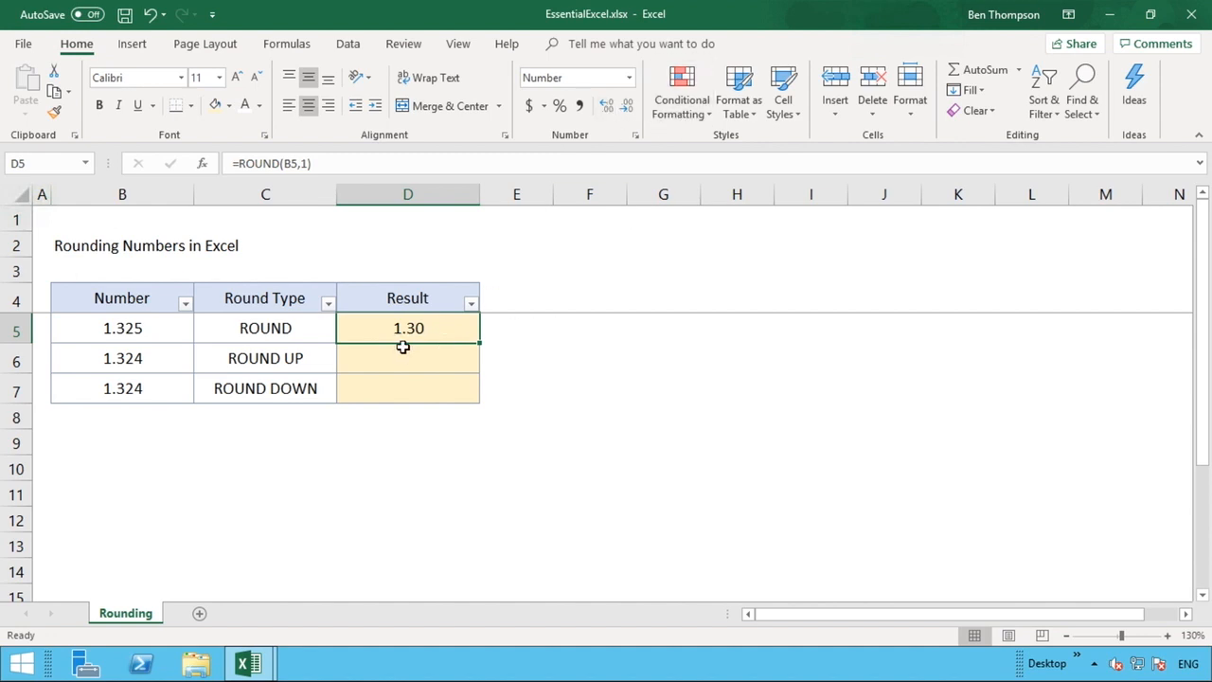
- Set the number in cell B5 to 1.324
click(162, 328)
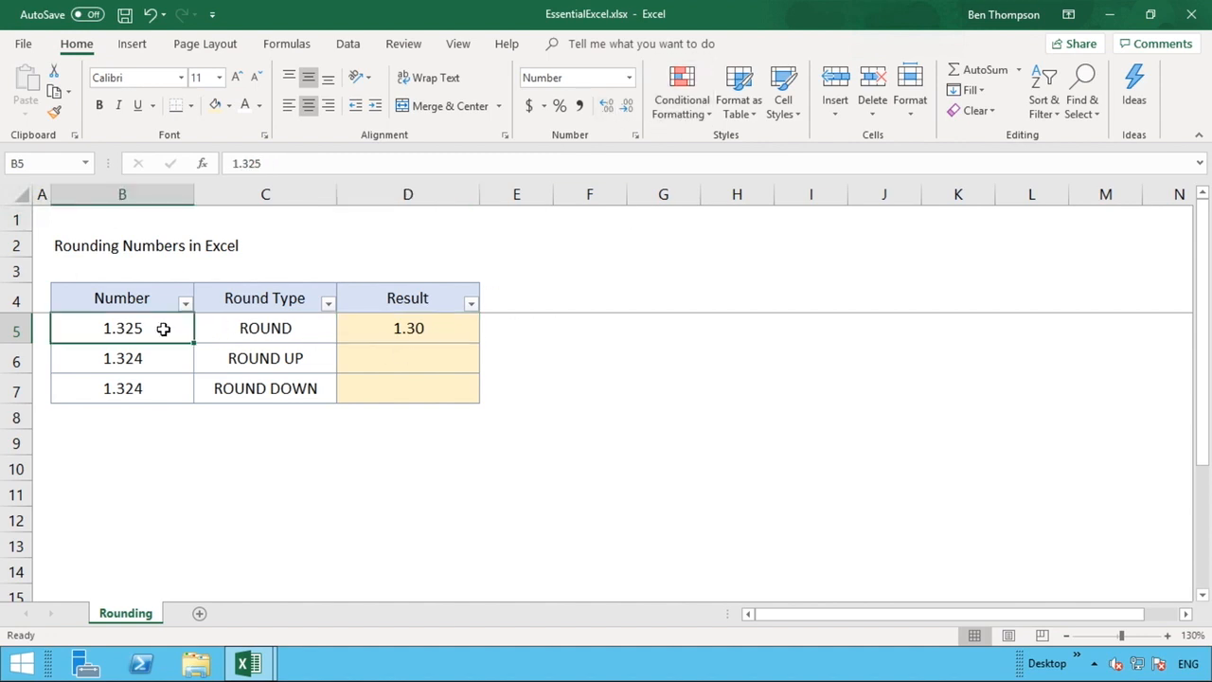
click(285, 160)
key(BackSpace)
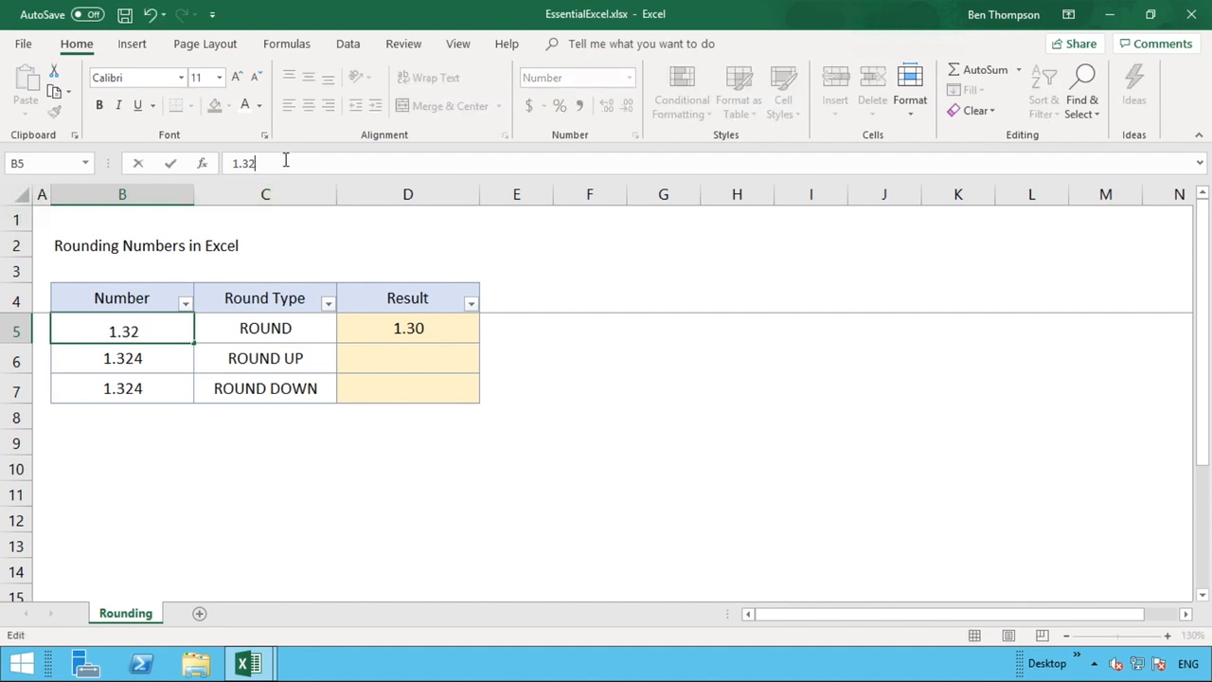
text(4)
click(165, 357)
click(165, 336)
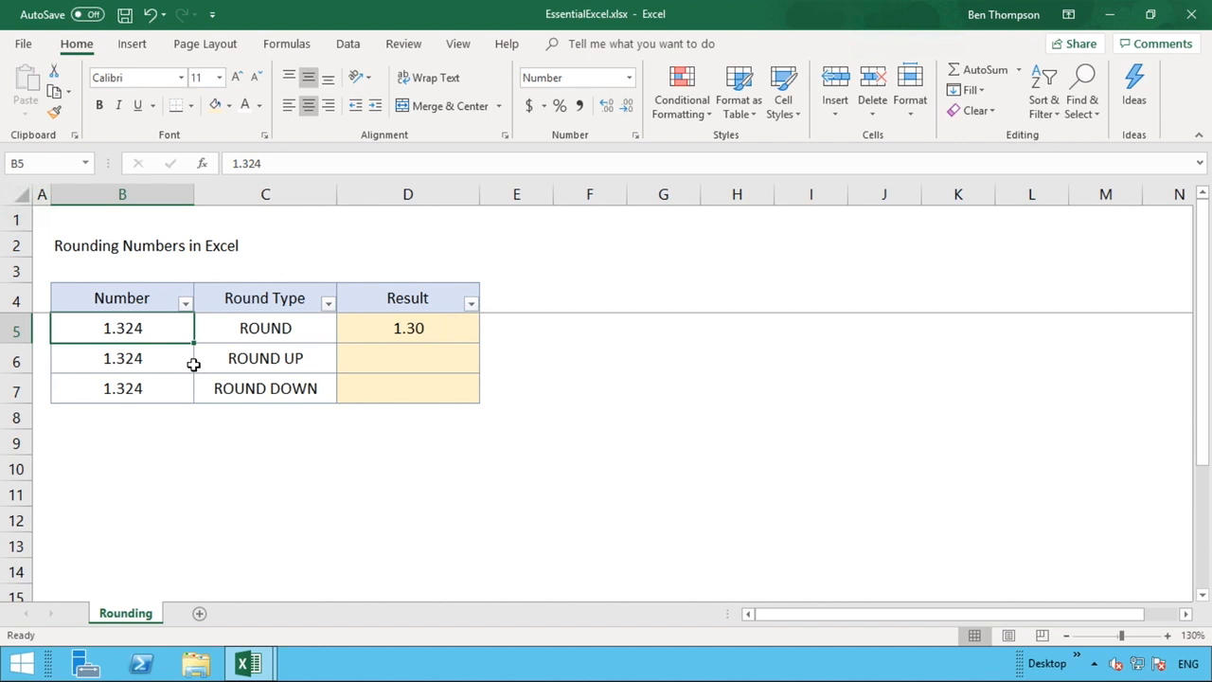
- Enter the formula =ROUNDUP(B6,2) in cell D6 to round the second number up to two decimal places
click(406, 359)
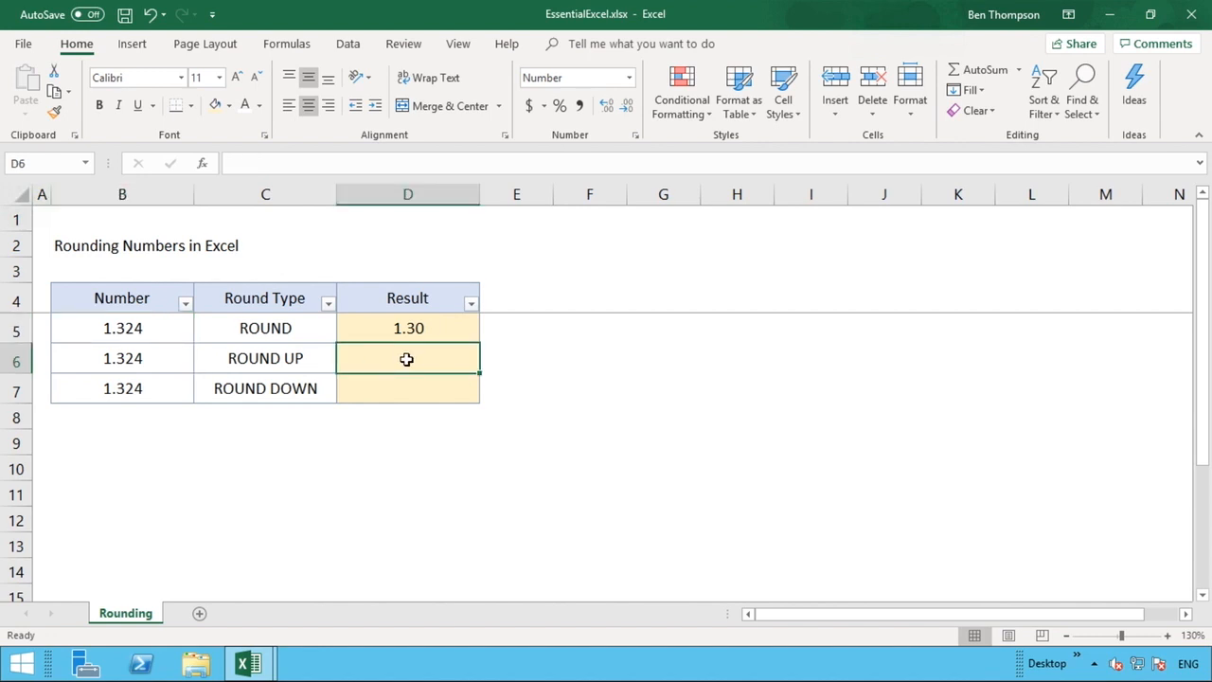
text(=ROUND)
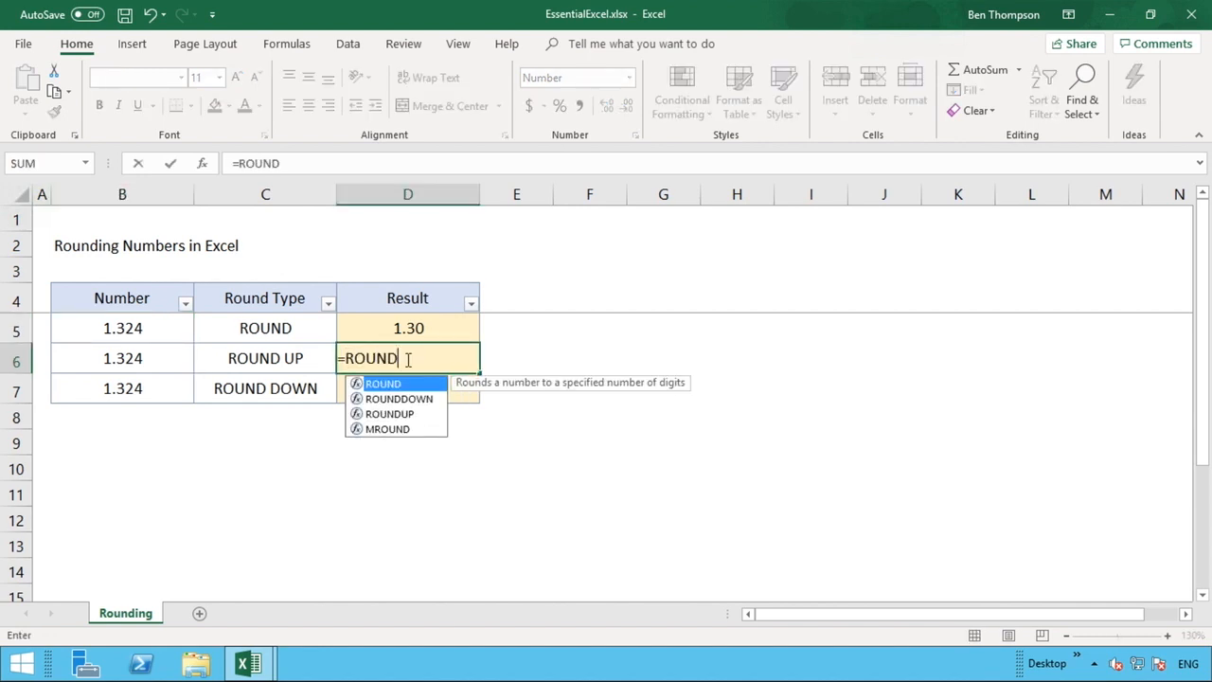
text(UP()
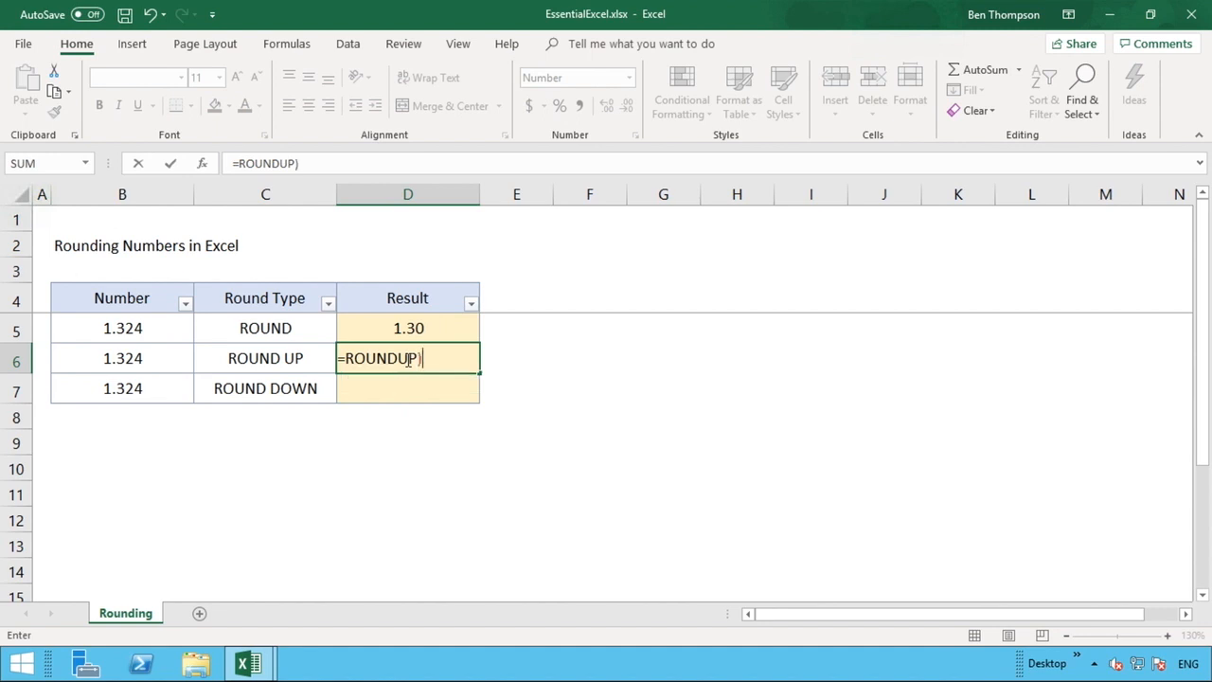
click(161, 358)
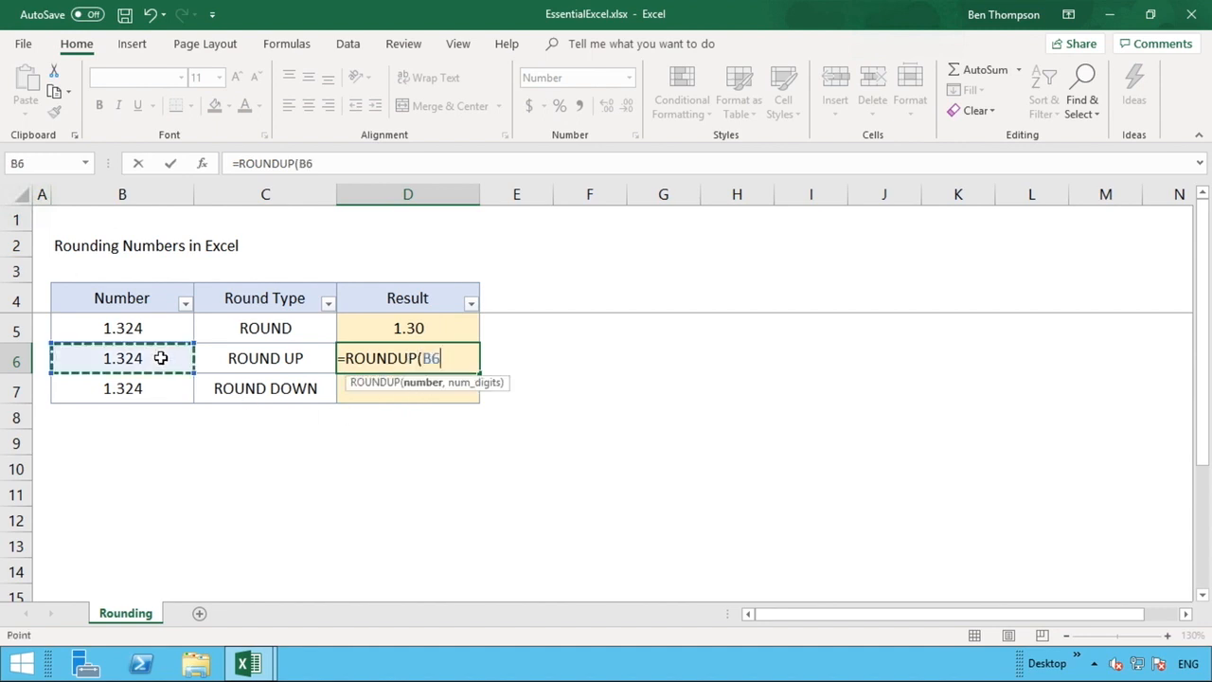
text(,)
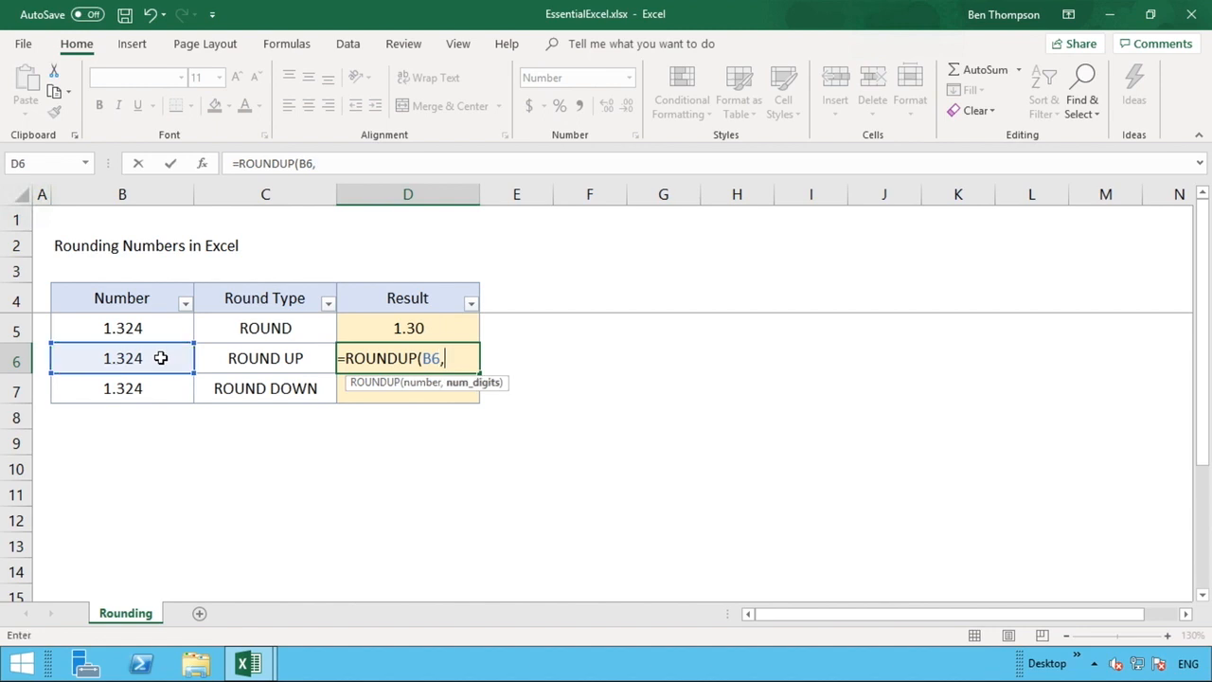
text(2))
click(440, 390)
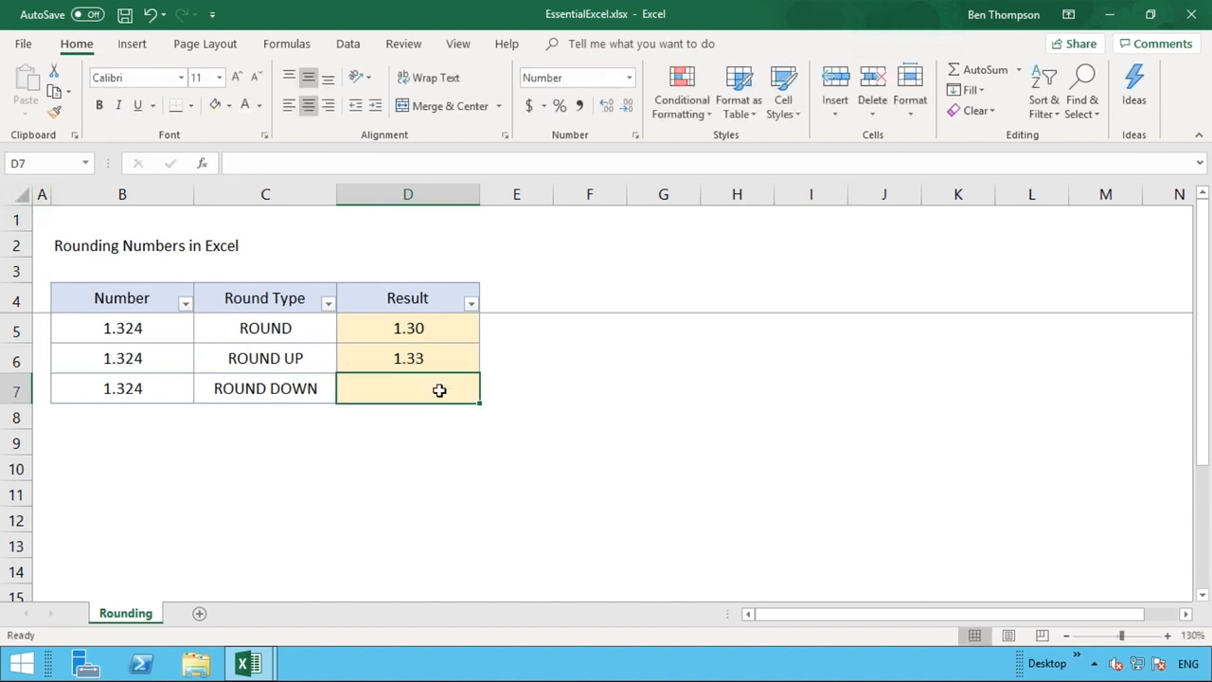
- Change the number of digits in cell D6's ROUNDUP formula to 1 and compare it with the formula in D5
click(176, 359)
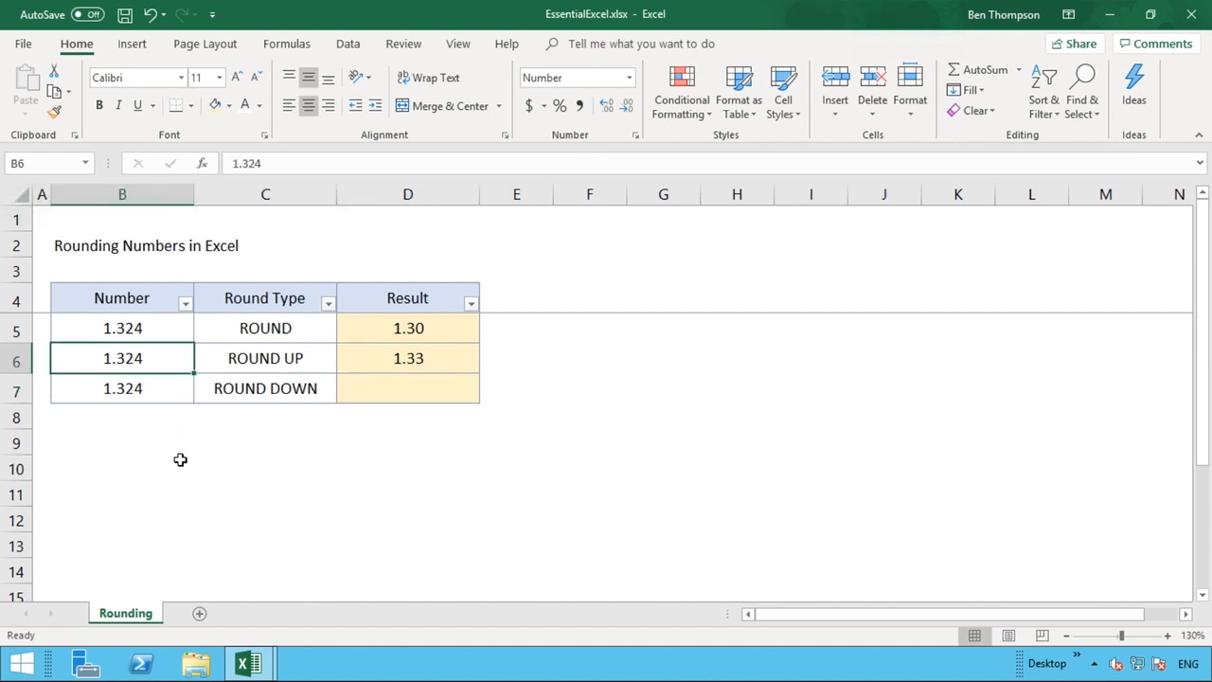
click(329, 358)
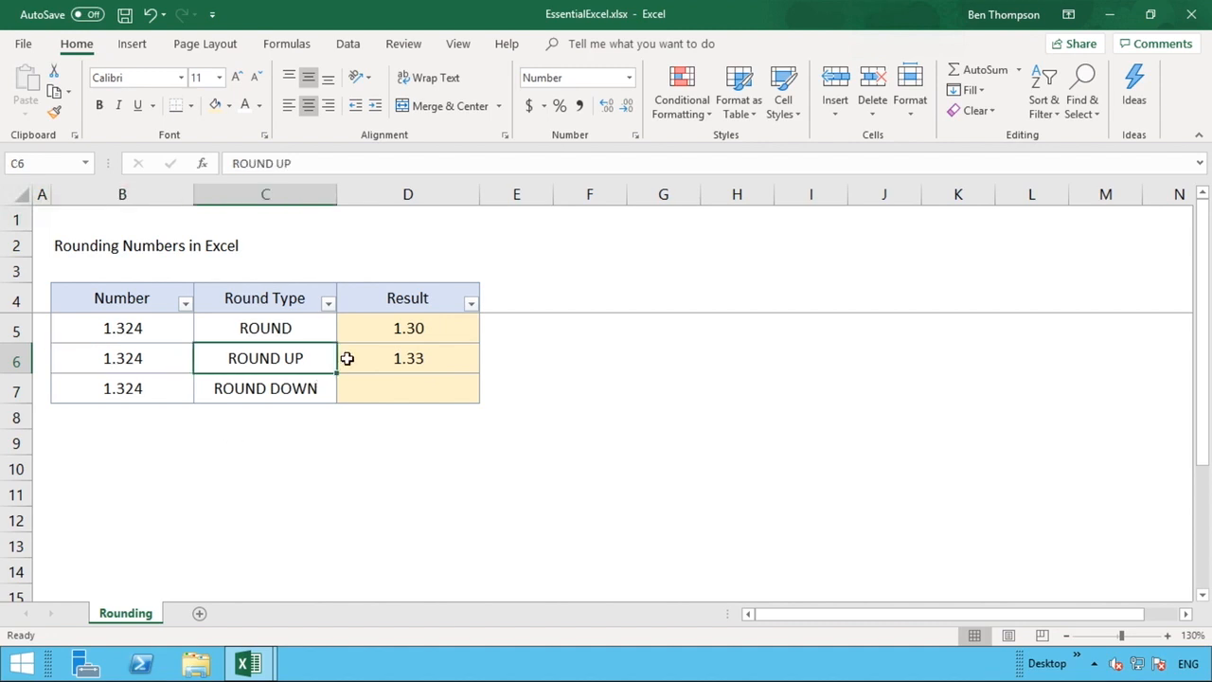
click(377, 362)
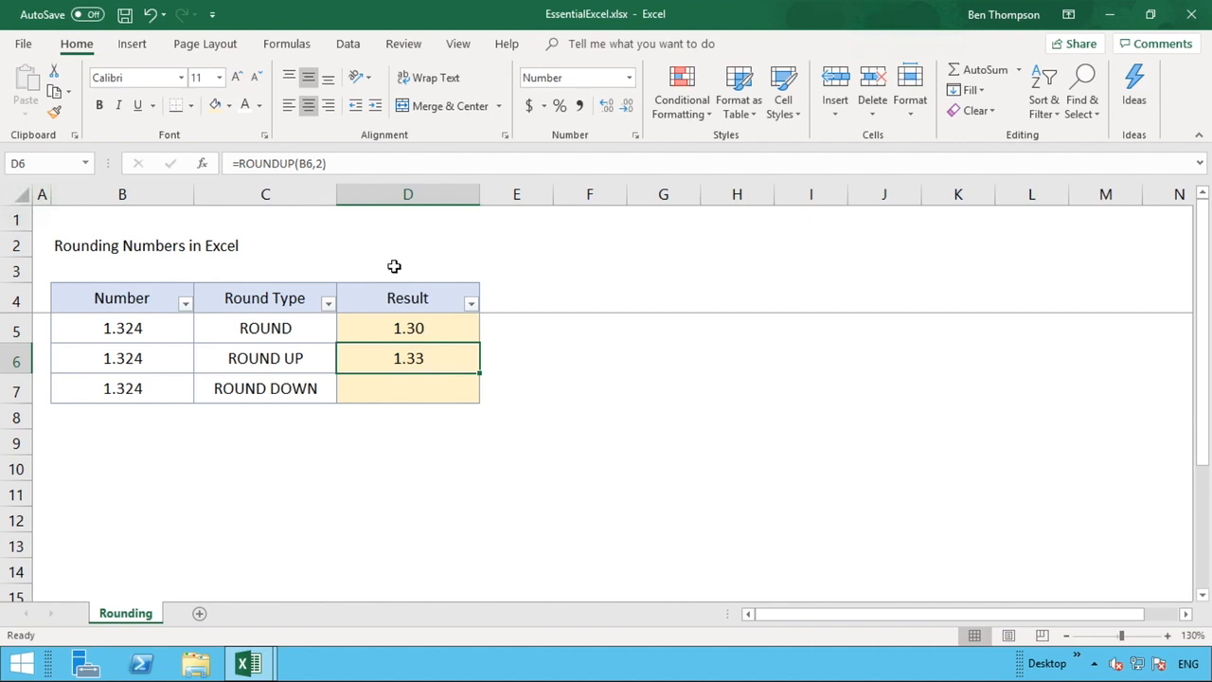
click(322, 163)
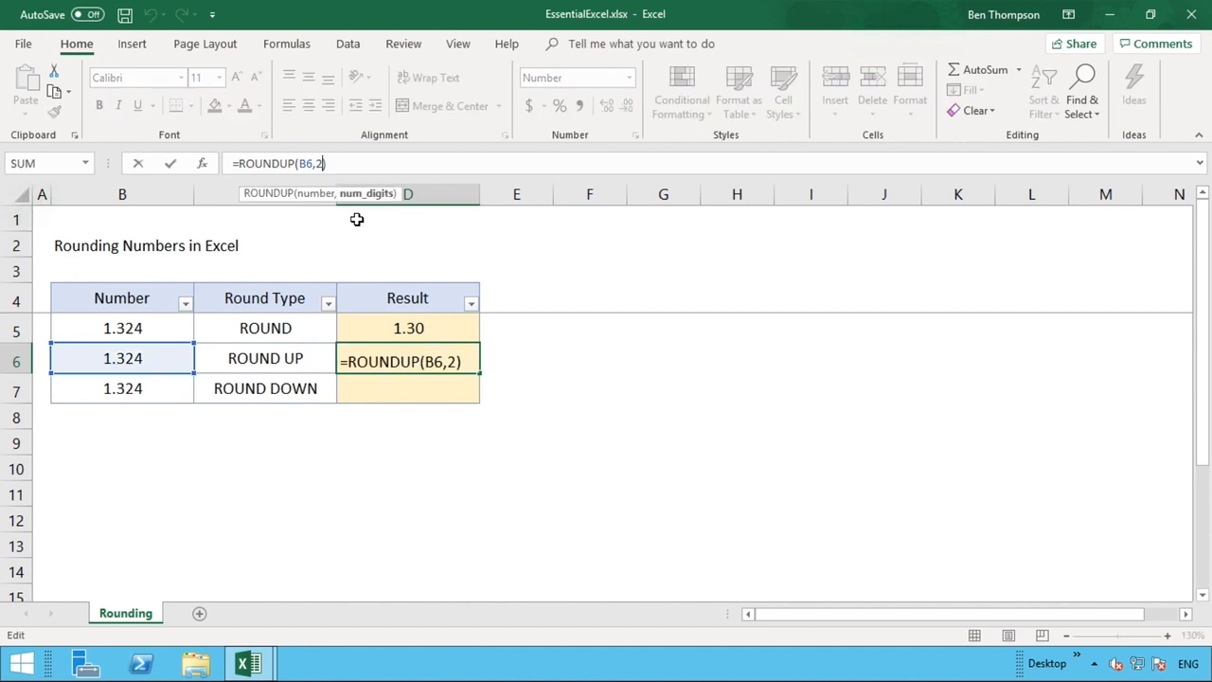
key(BackSpace)
text(1)
click(447, 391)
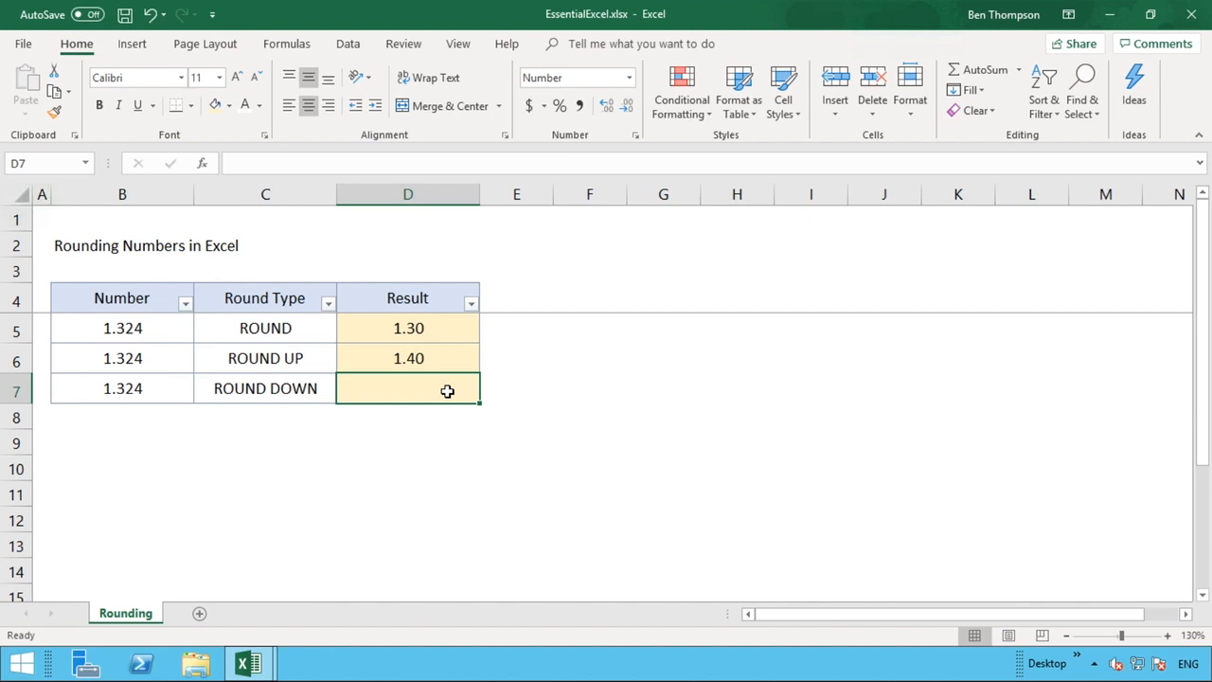
click(440, 326)
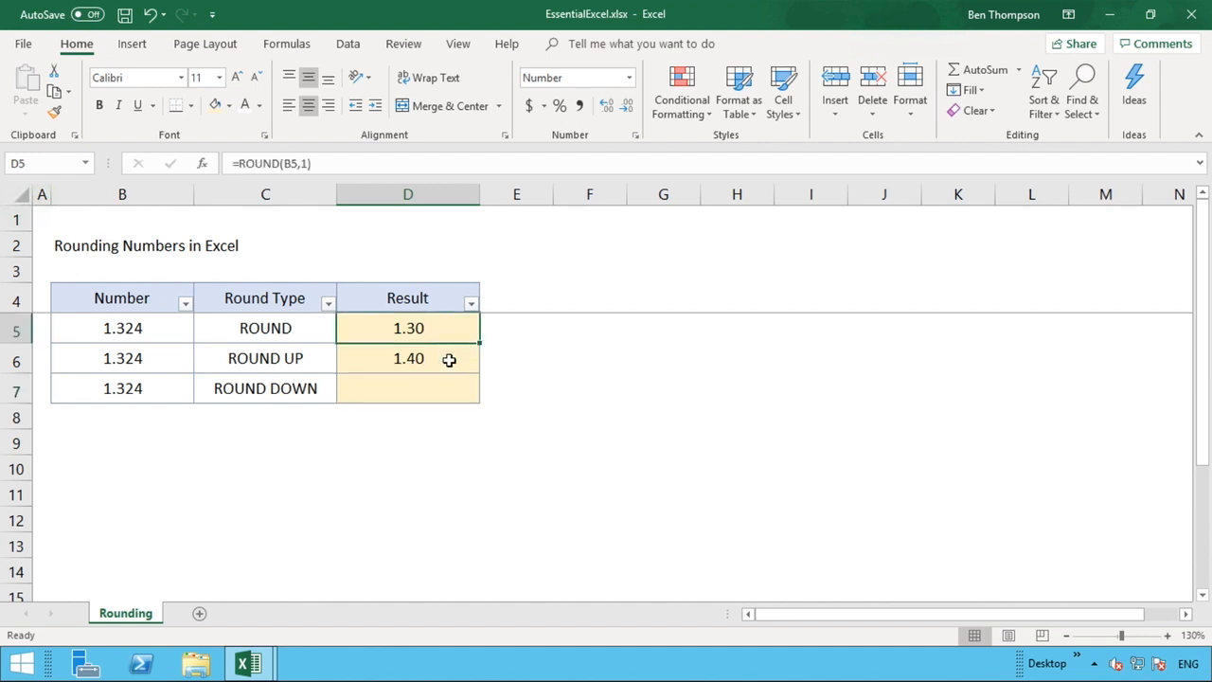
click(449, 360)
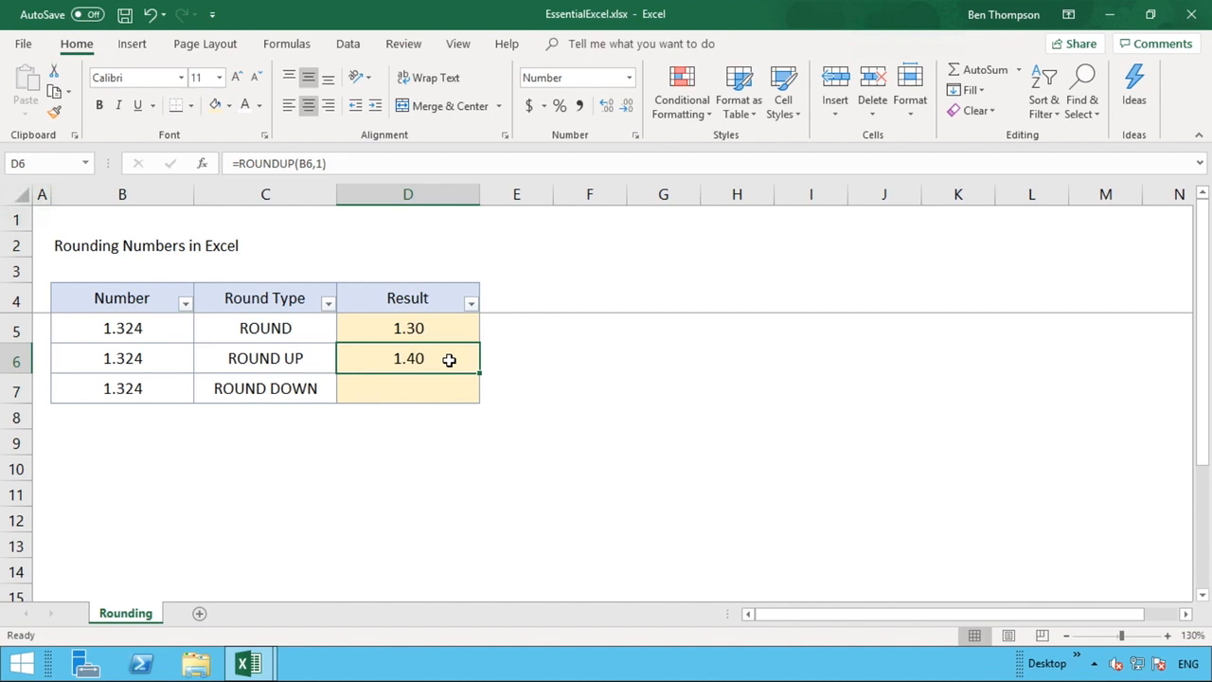
- Enter the formula =ROUNDDOWN(B7,2) in cell D7 to round the third number down to two decimal places
click(418, 391)
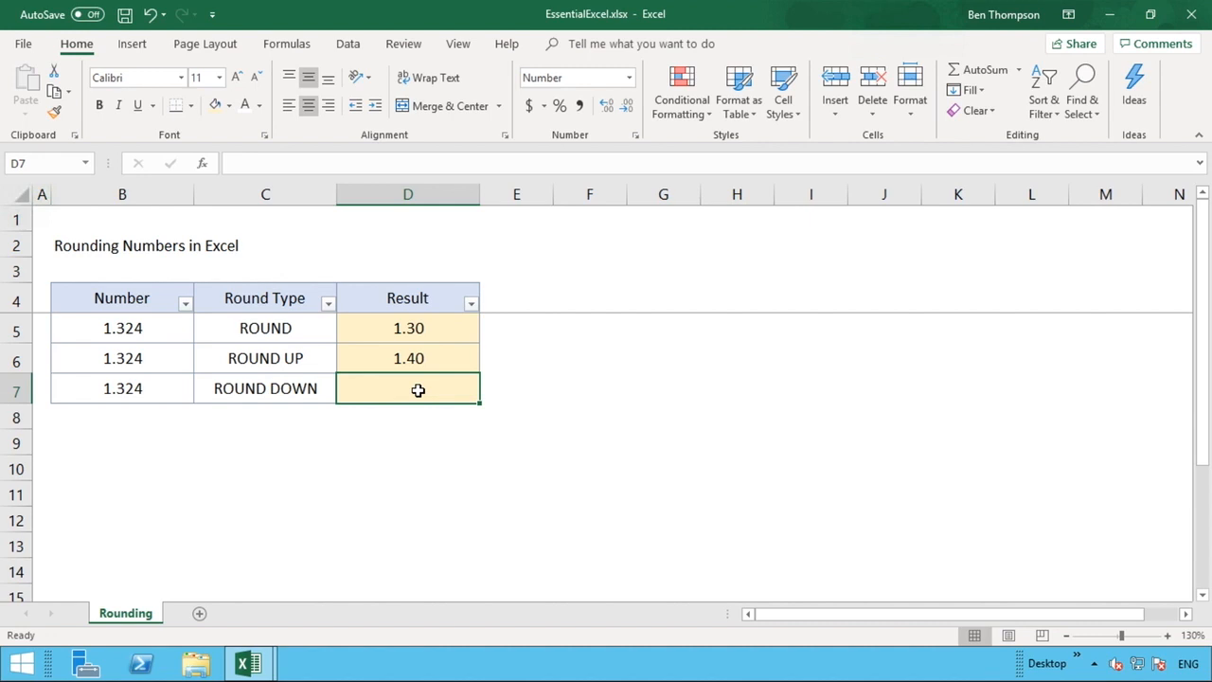
text(=ROUNDDOWN)
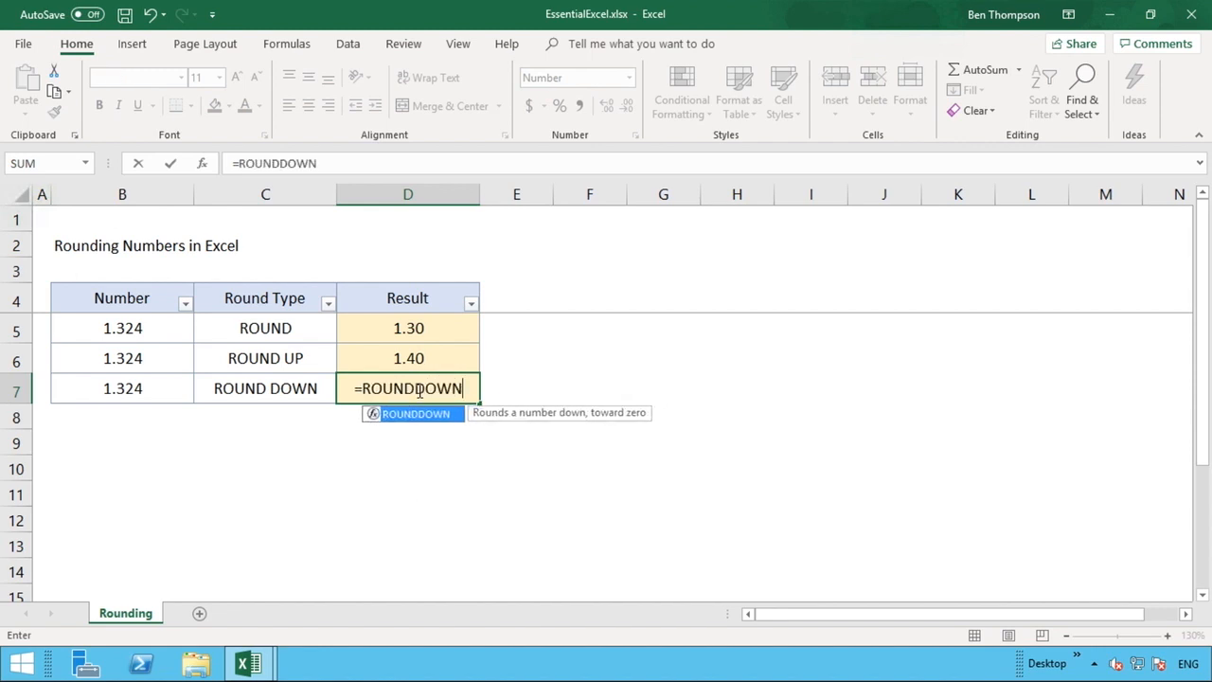
text(()
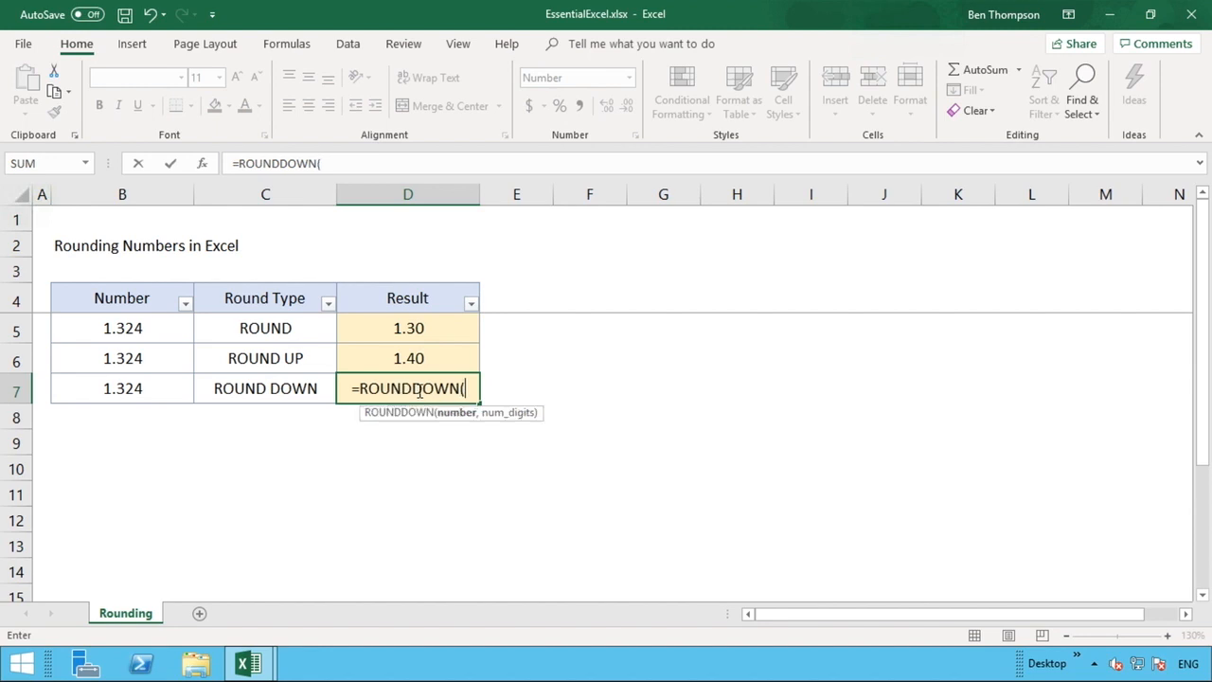
click(180, 397)
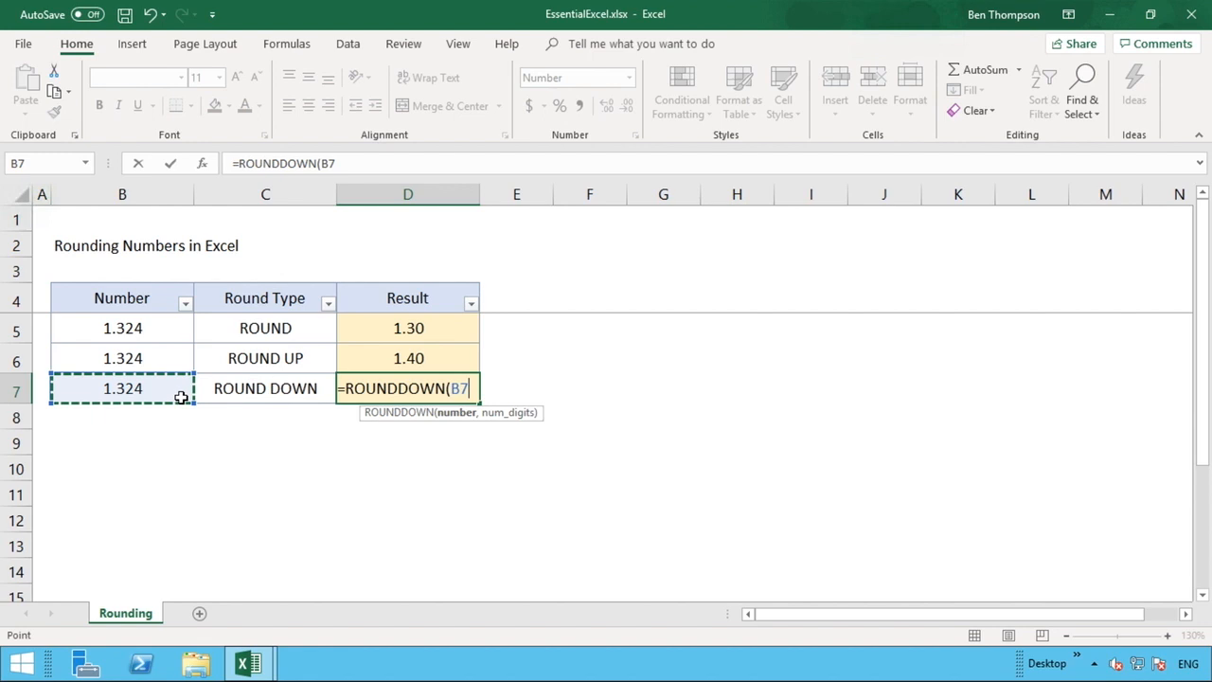
text(,)
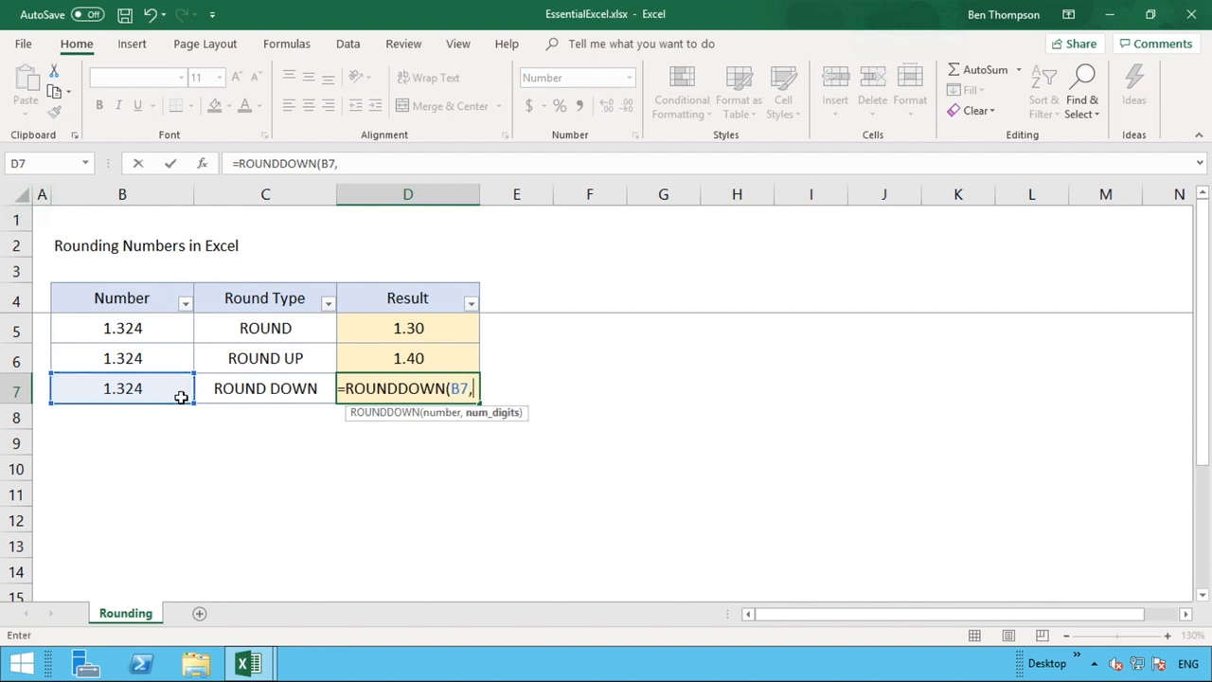
text(2)
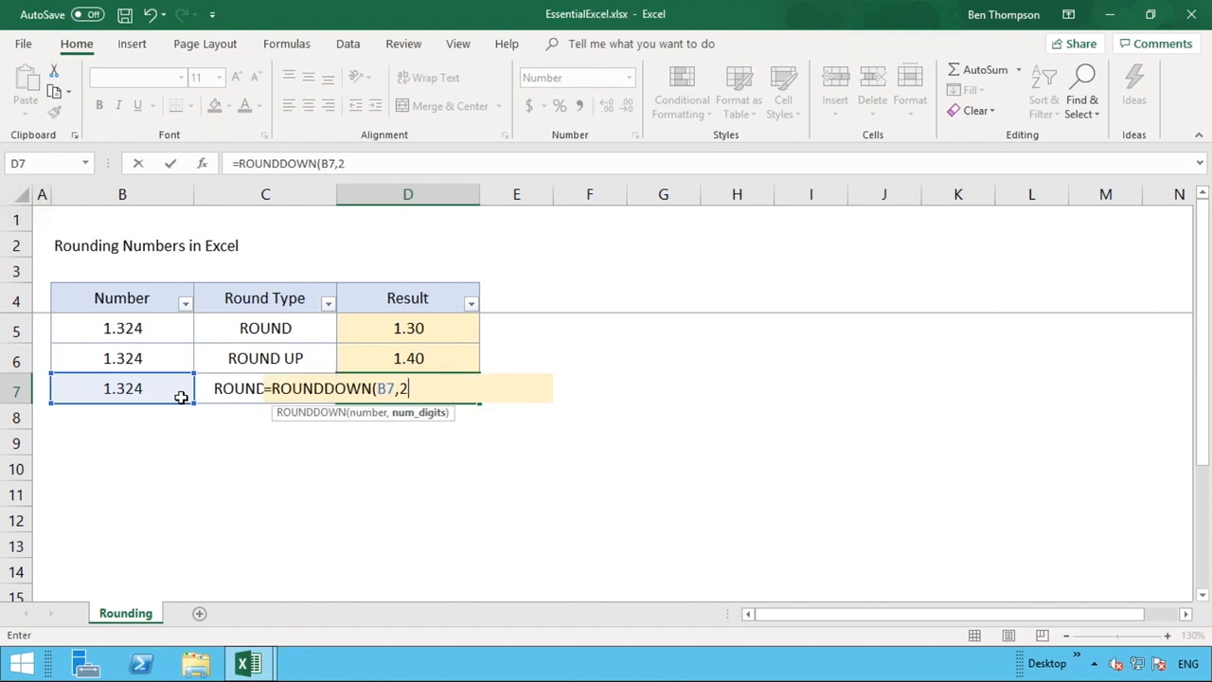
text())
click(379, 409)
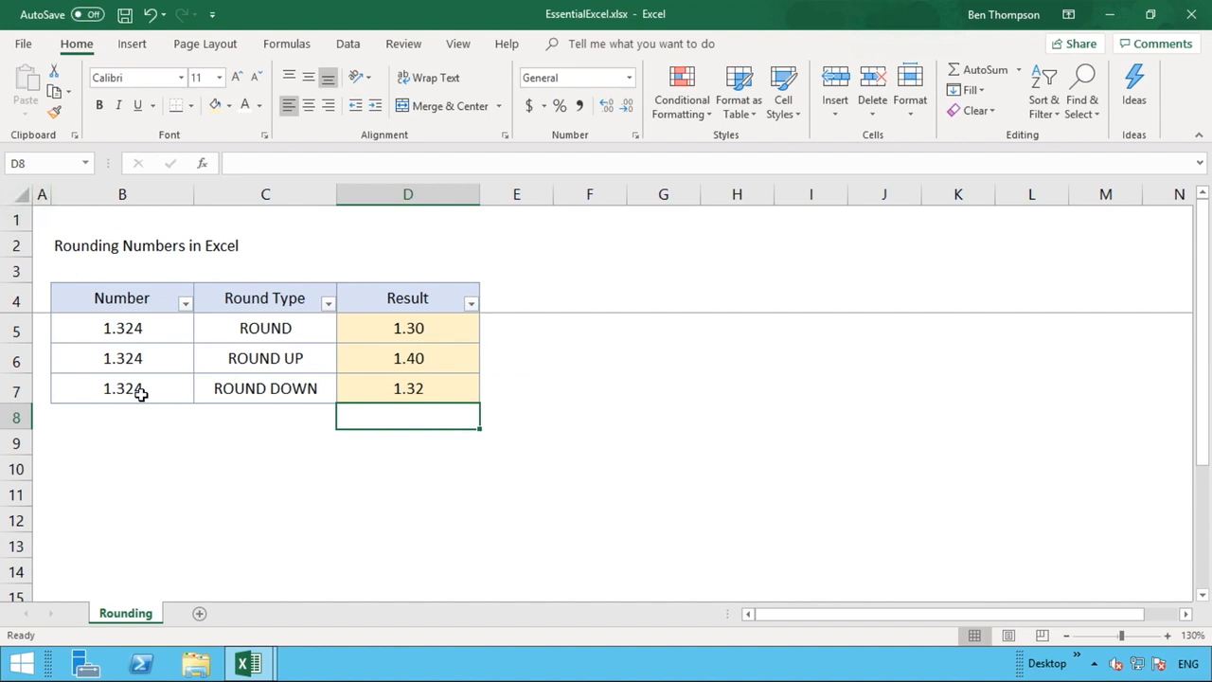
- Change the number of digits in cell D7's ROUNDDOWN formula to 1
click(414, 390)
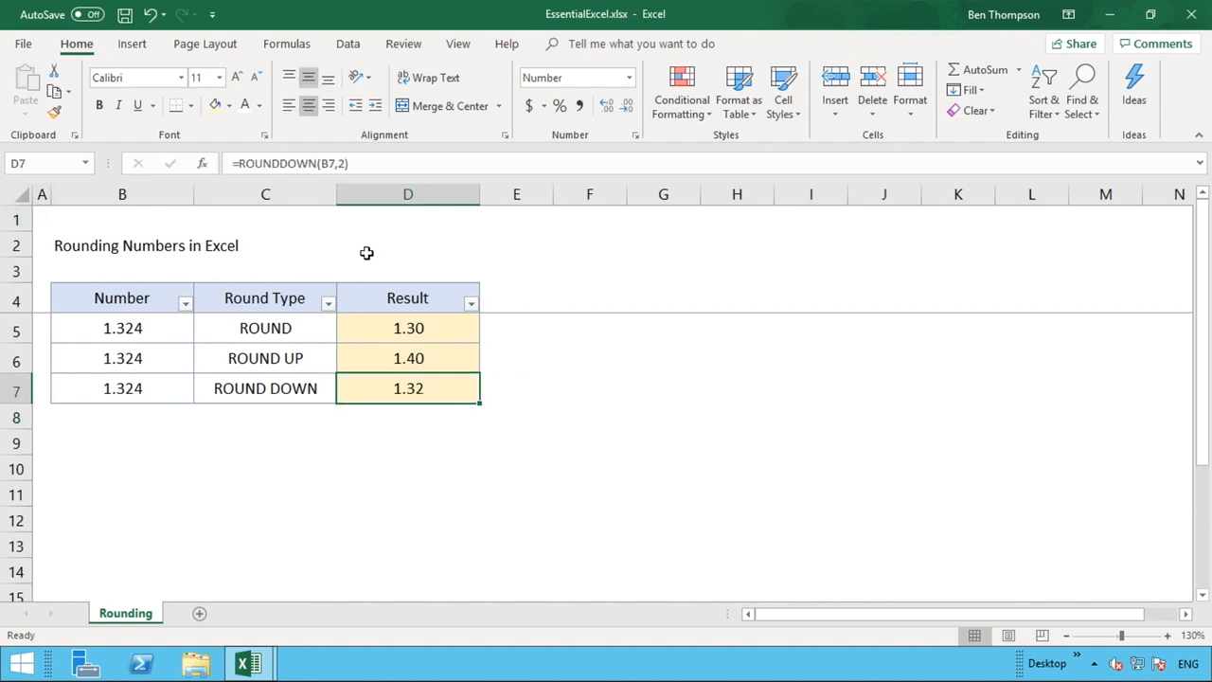
click(347, 163)
key(BackSpace)
text(1)
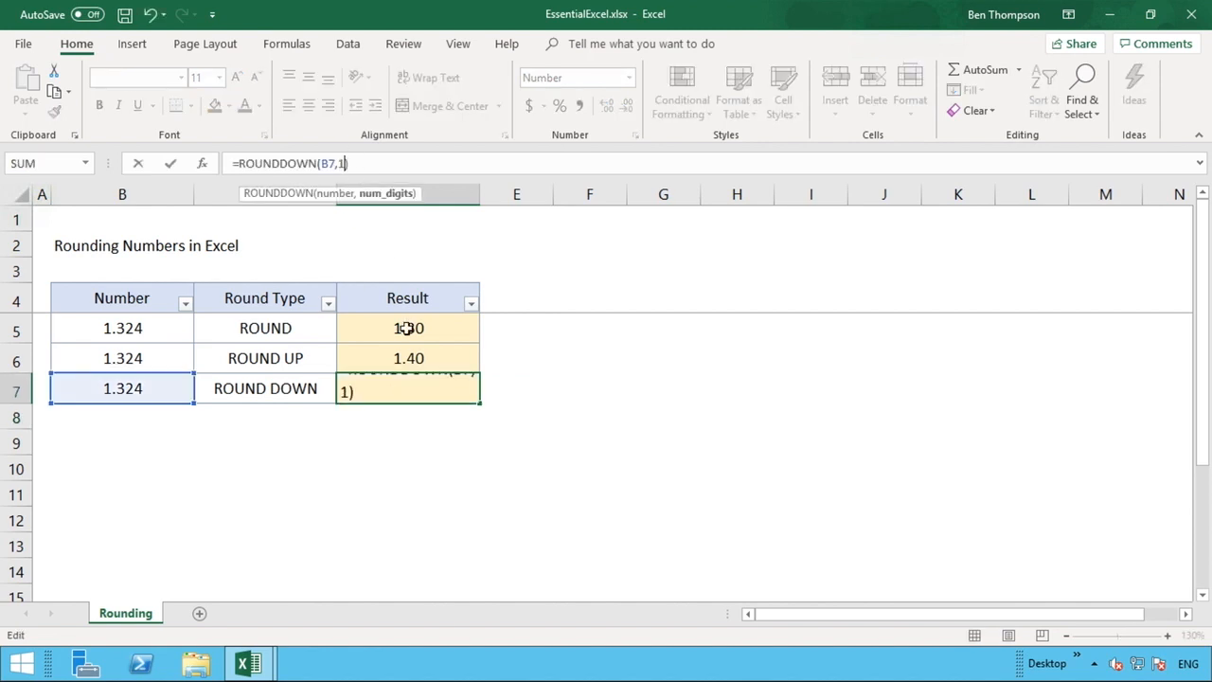
key(Return)
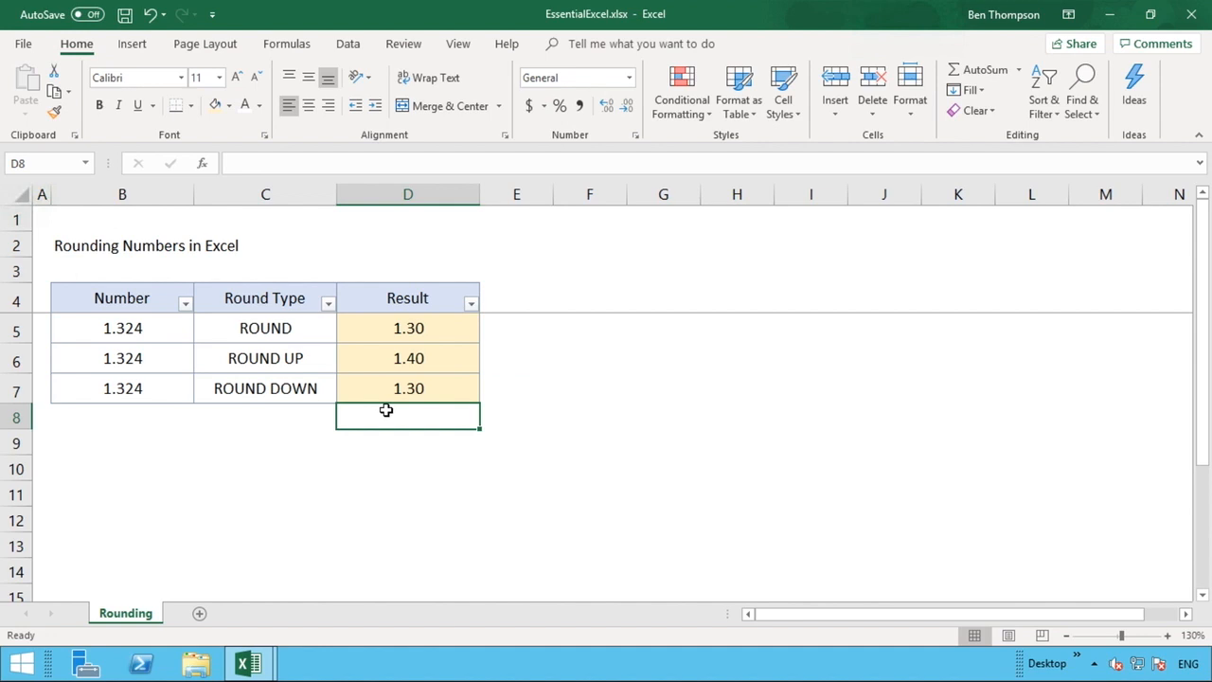
click(314, 328)
click(299, 396)
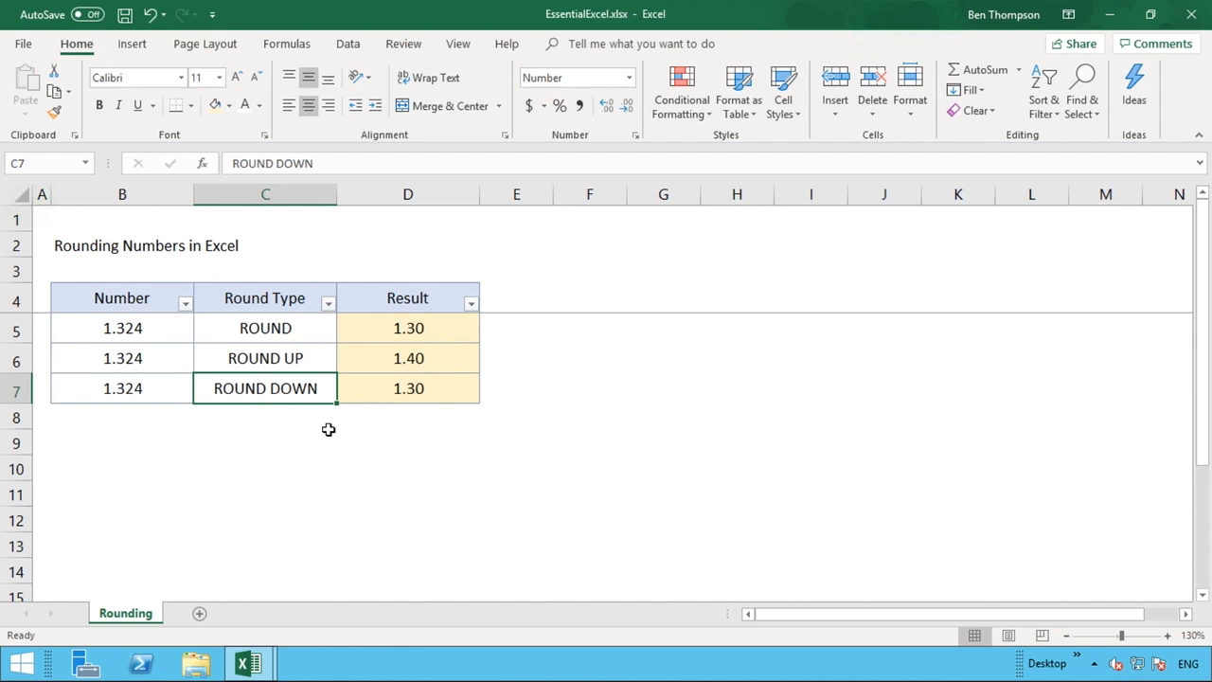
- Set the number in cell B5 to 1.325
click(176, 326)
double_click(175, 327)
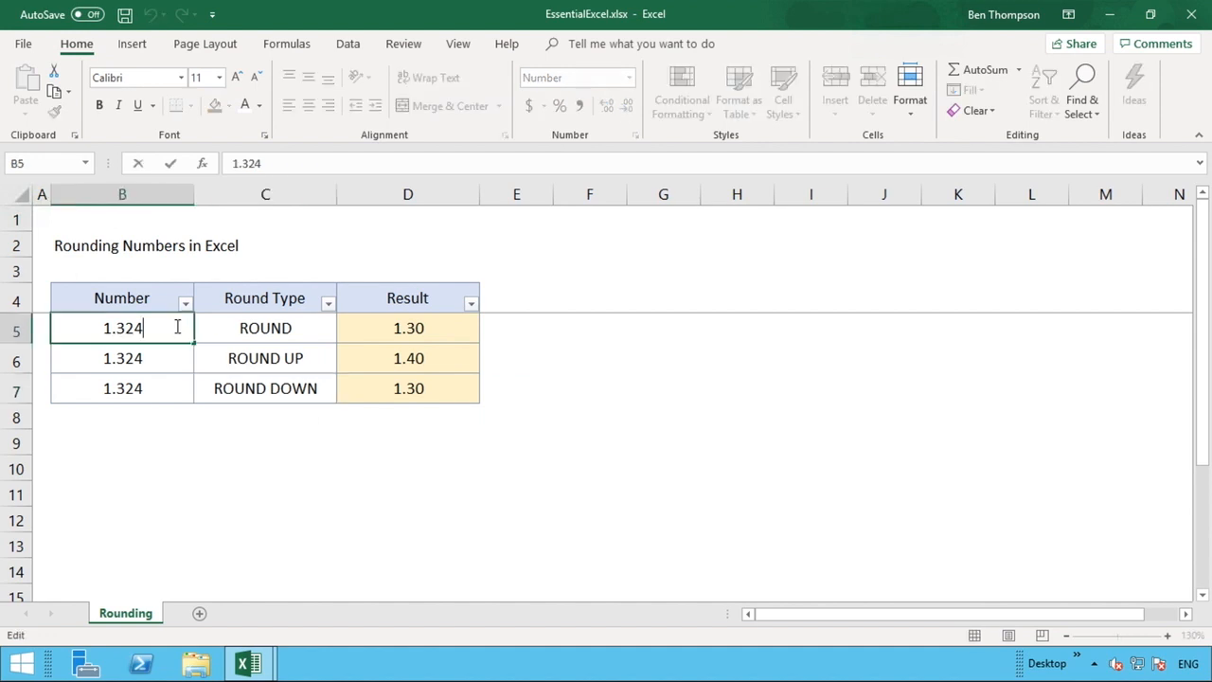
key(BackSpace)
text(5)
key(Return)
- Copy the number from cell B5 into cells B6:B7 and check the formulas in D7 and D5
click(155, 331)
right_click(155, 331)
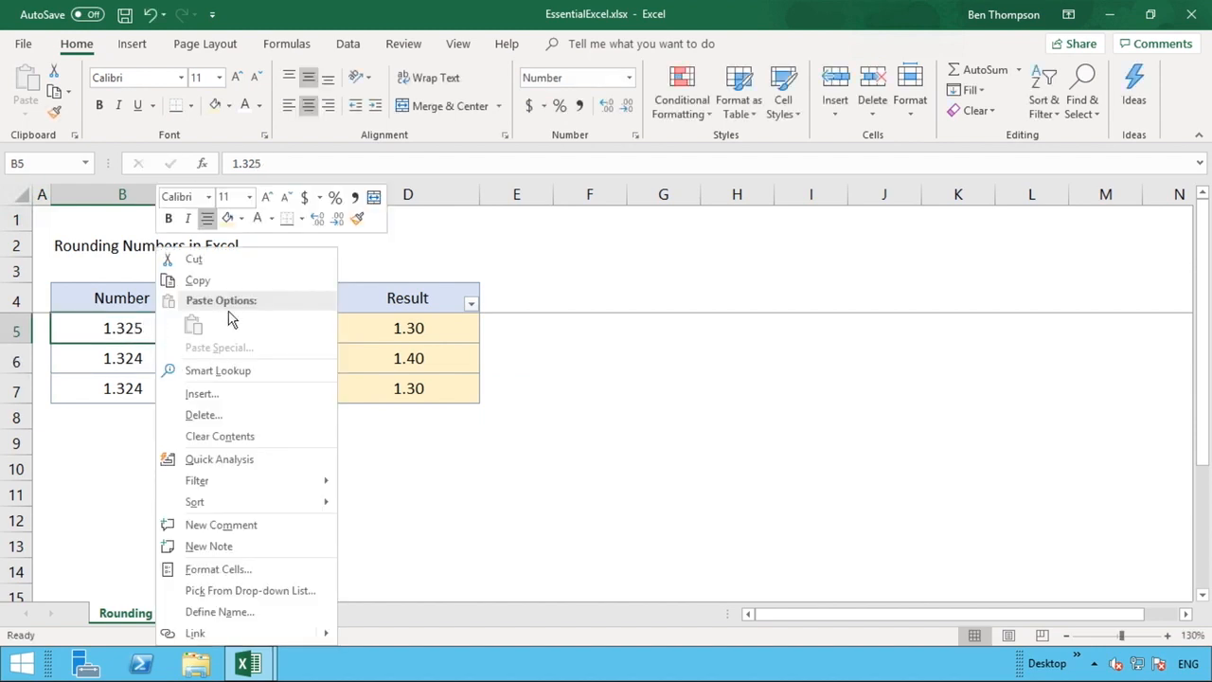
click(197, 281)
click(159, 368)
shift+click(156, 386)
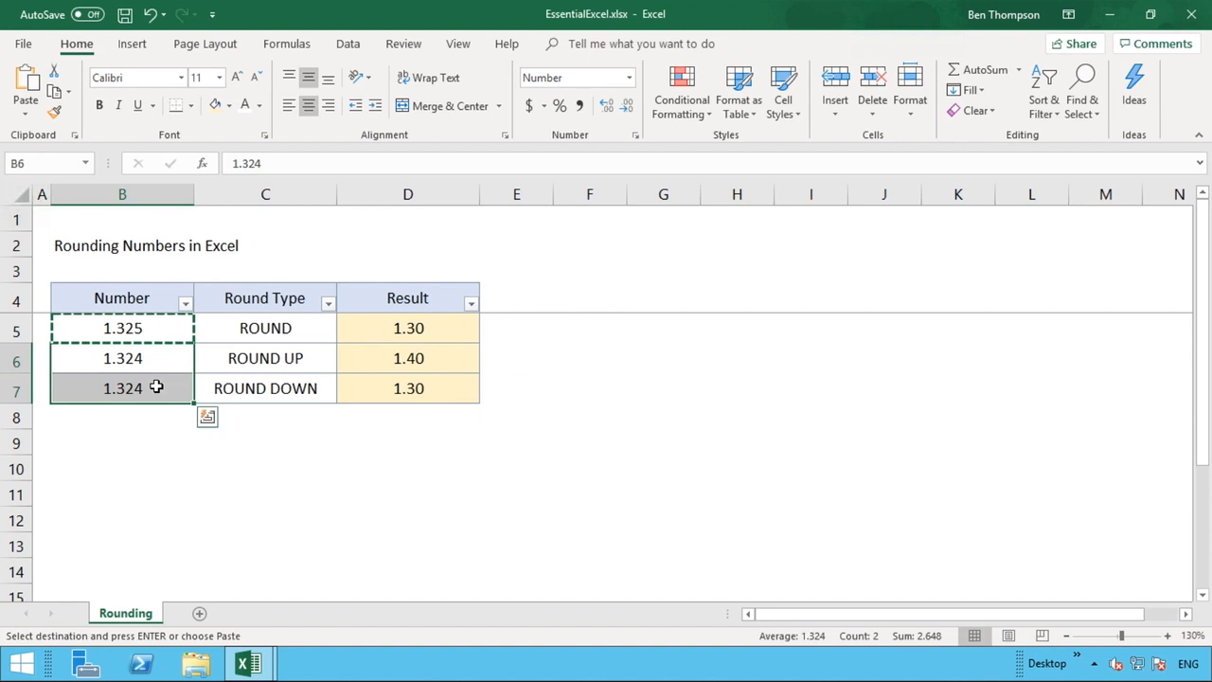
right_click(156, 386)
click(220, 326)
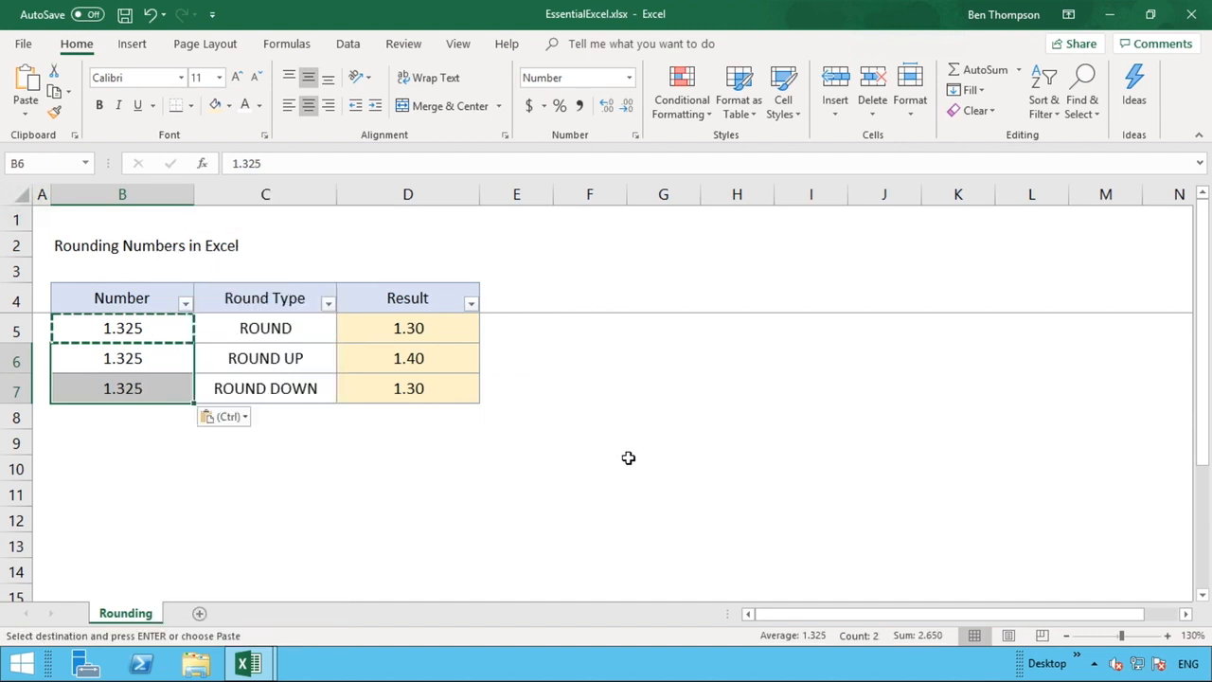
click(511, 357)
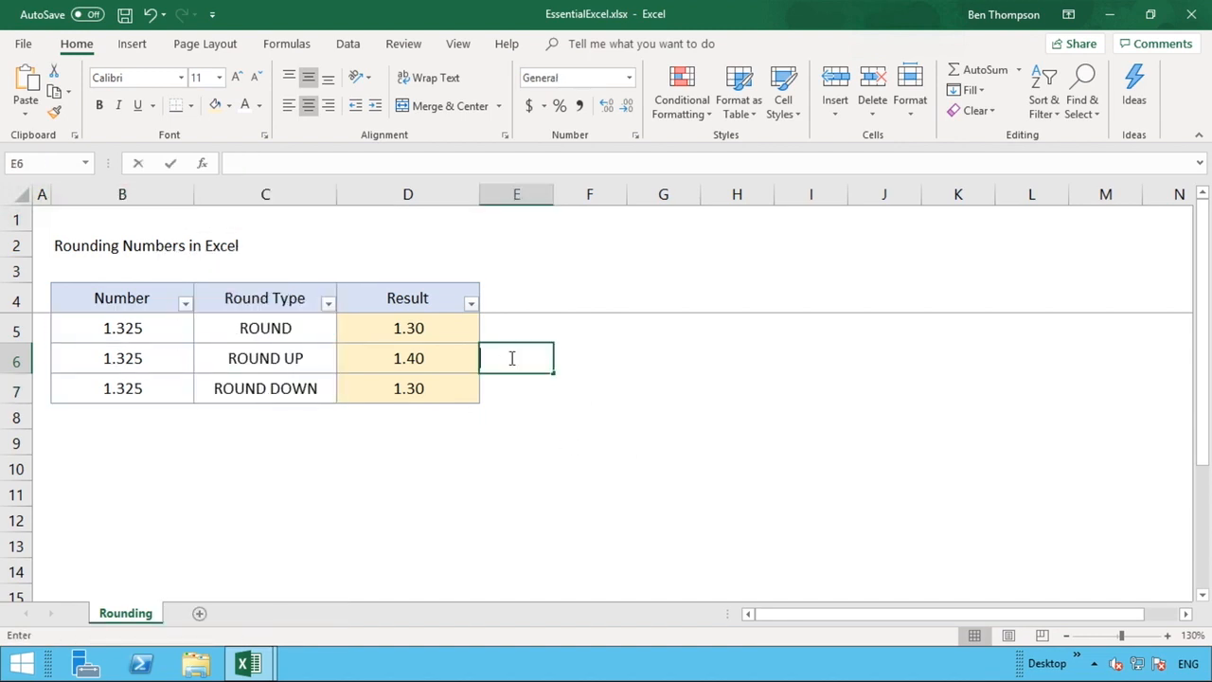
click(499, 390)
click(417, 391)
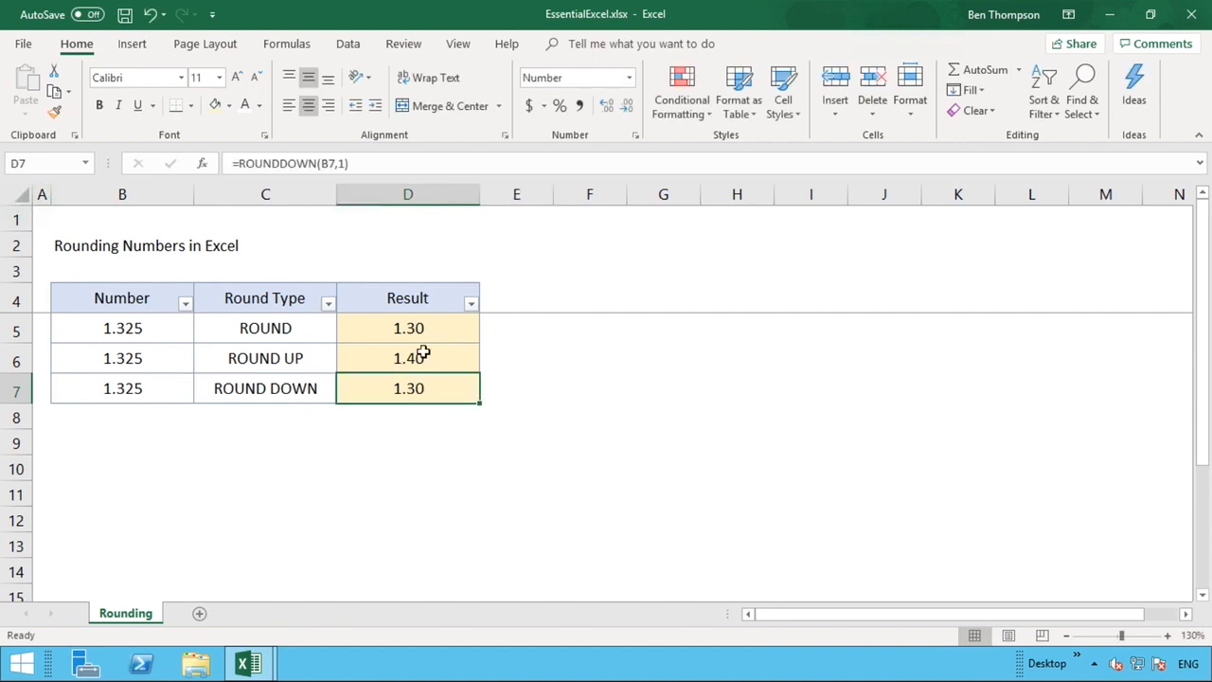
click(422, 330)
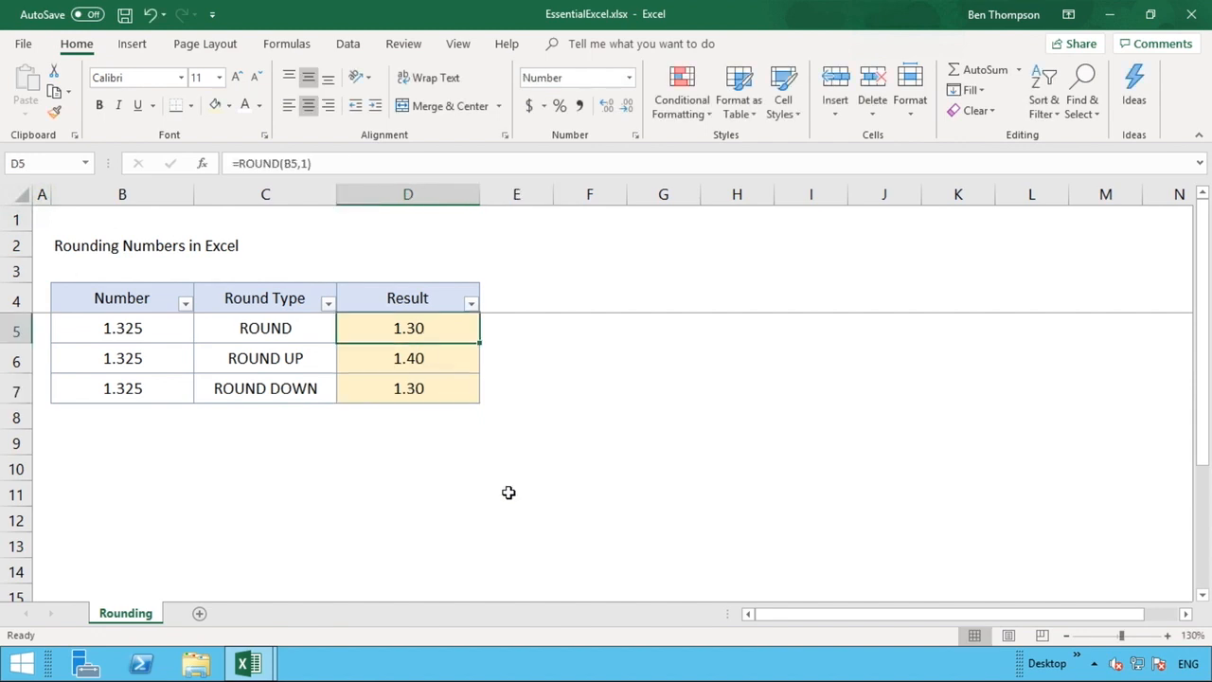